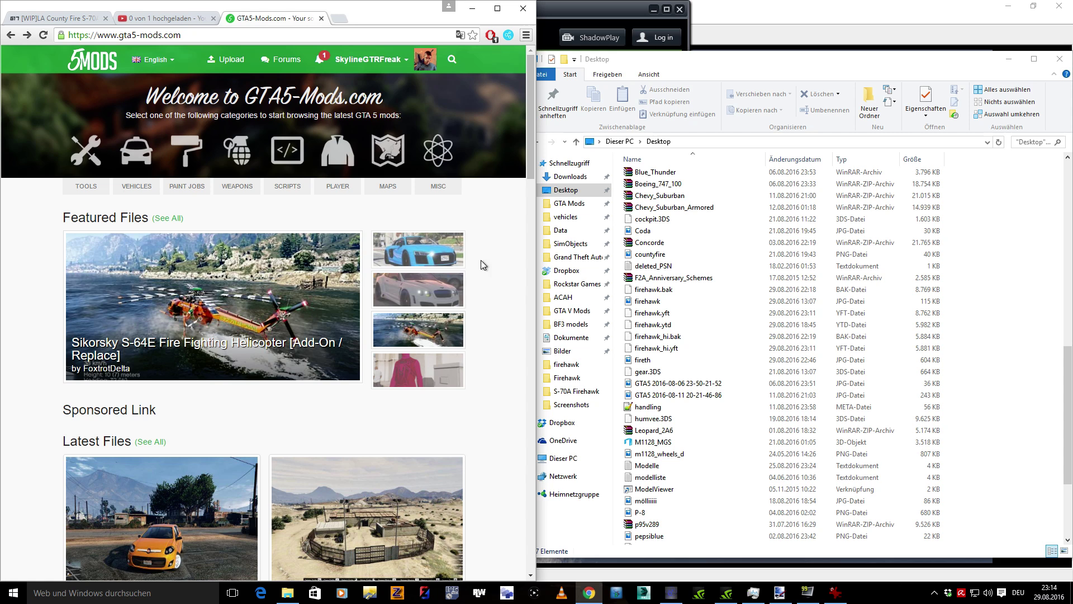
Go to My Uploads from the account menu and browse published mods like the Airbus A340-300 and A340-600
{"action": "left_click", "coordinate": [400, 61]}
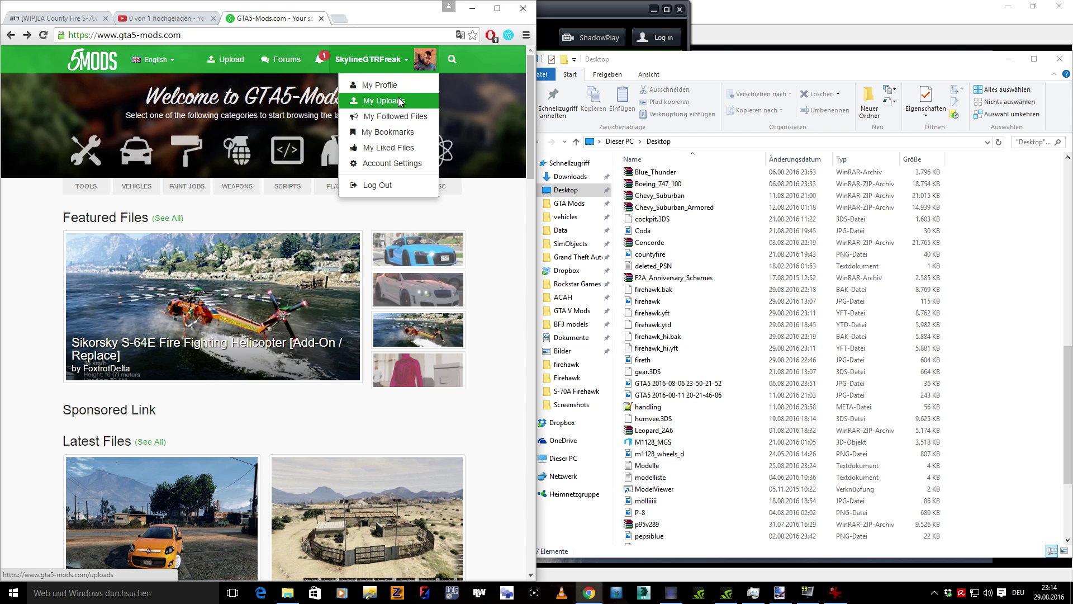
{"action": "left_click", "coordinate": [401, 101]}
{"action": "scroll", "coordinate": [476, 288], "scroll_direction": "down", "scroll_amount": 5}
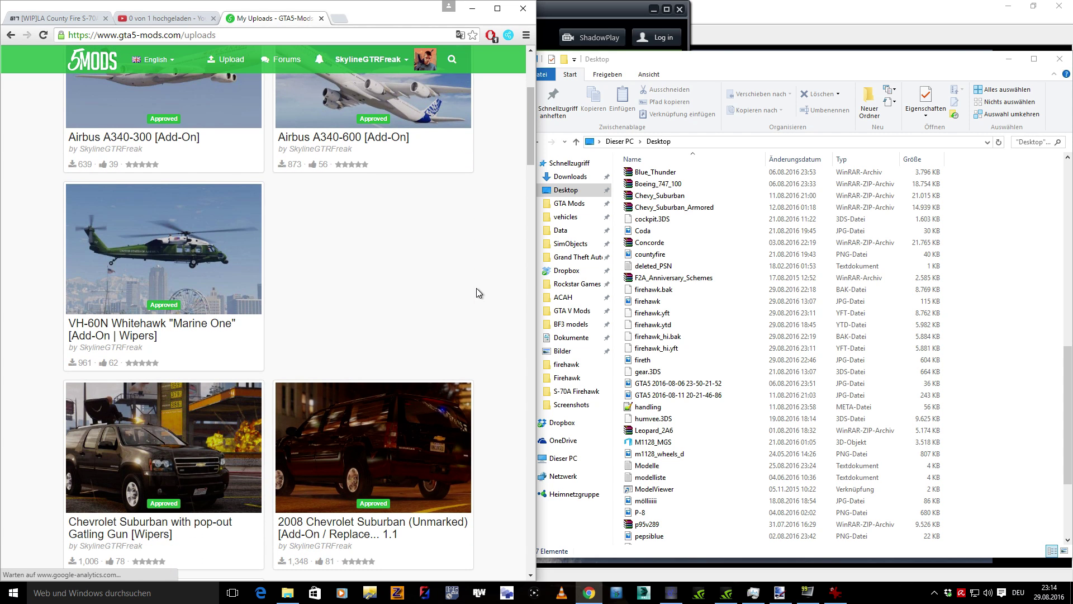
{"action": "scroll", "coordinate": [240, 179], "scroll_direction": "down", "scroll_amount": 15}
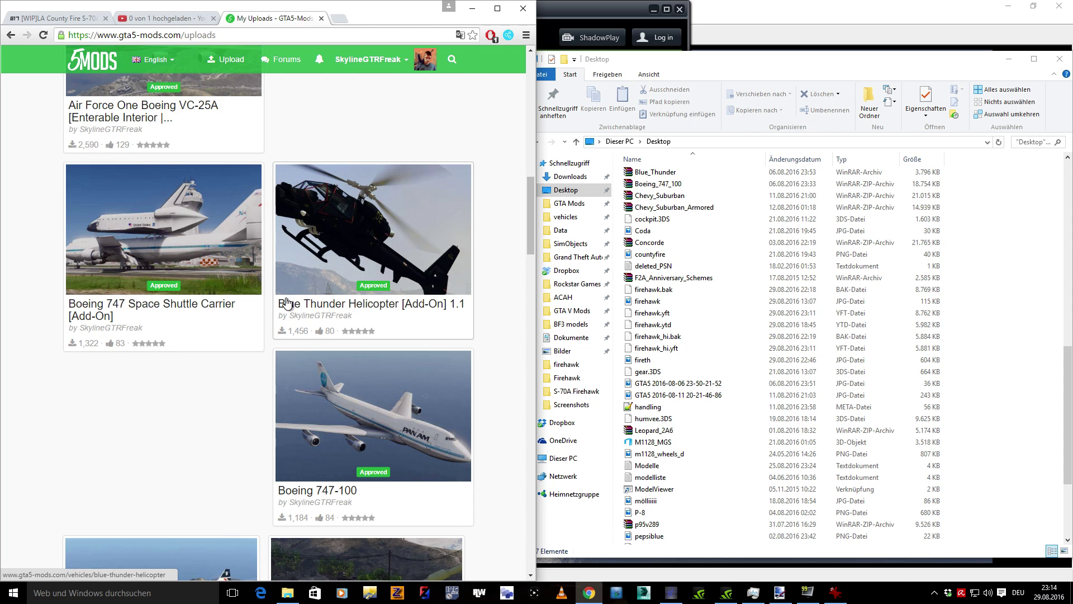
{"action": "scroll", "coordinate": [286, 302], "scroll_direction": "down", "scroll_amount": 8}
{"action": "scroll", "coordinate": [280, 319], "scroll_direction": "up", "scroll_amount": 20}
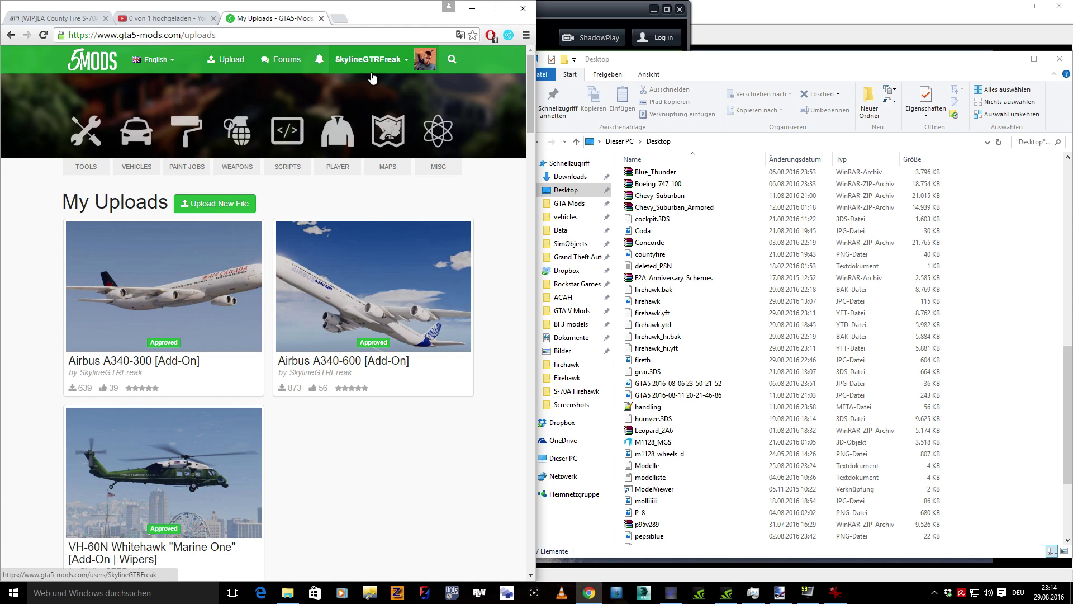
{"action": "scroll", "coordinate": [300, 298], "scroll_direction": "down", "scroll_amount": 6}
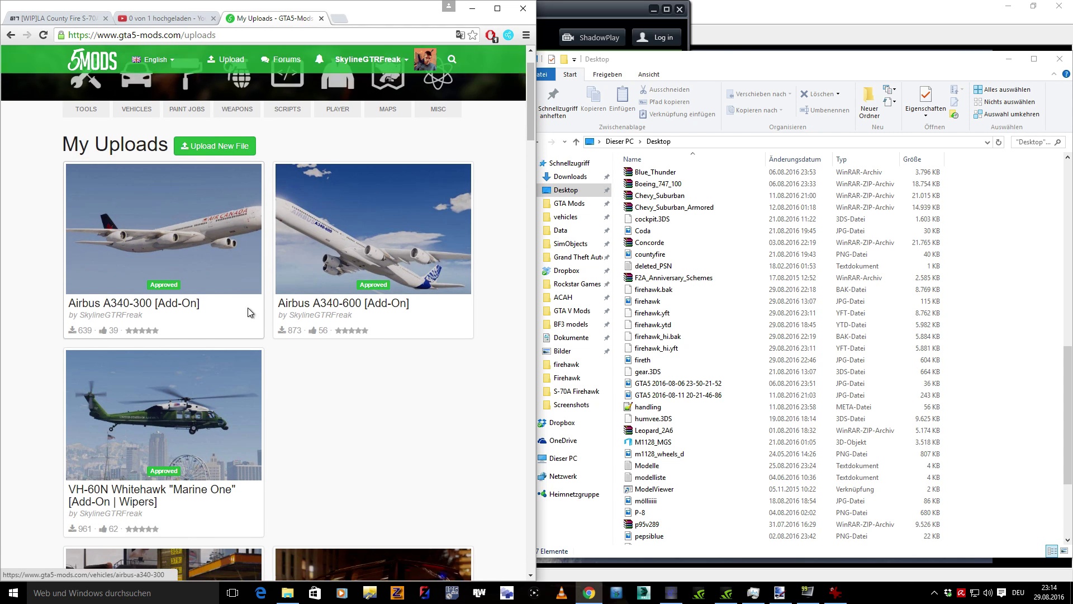
{"action": "scroll", "coordinate": [300, 298], "scroll_direction": "up", "scroll_amount": 6}
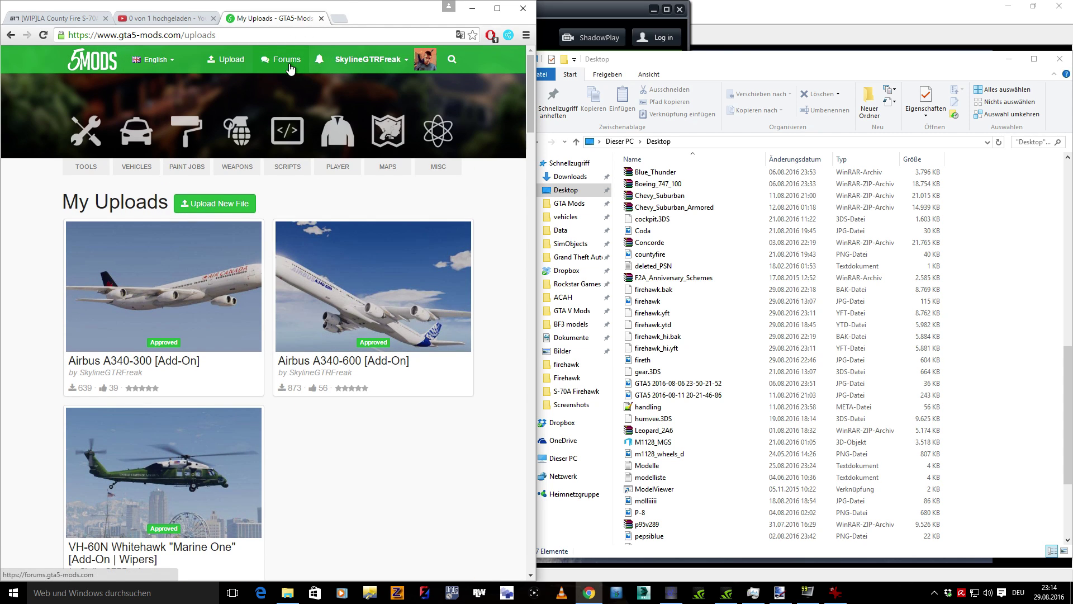
Open the Sikorsky S-64E Fire Fighting Helicopter mod page from the notifications list
{"action": "left_click", "coordinate": [320, 59]}
{"action": "left_click", "coordinate": [262, 96]}
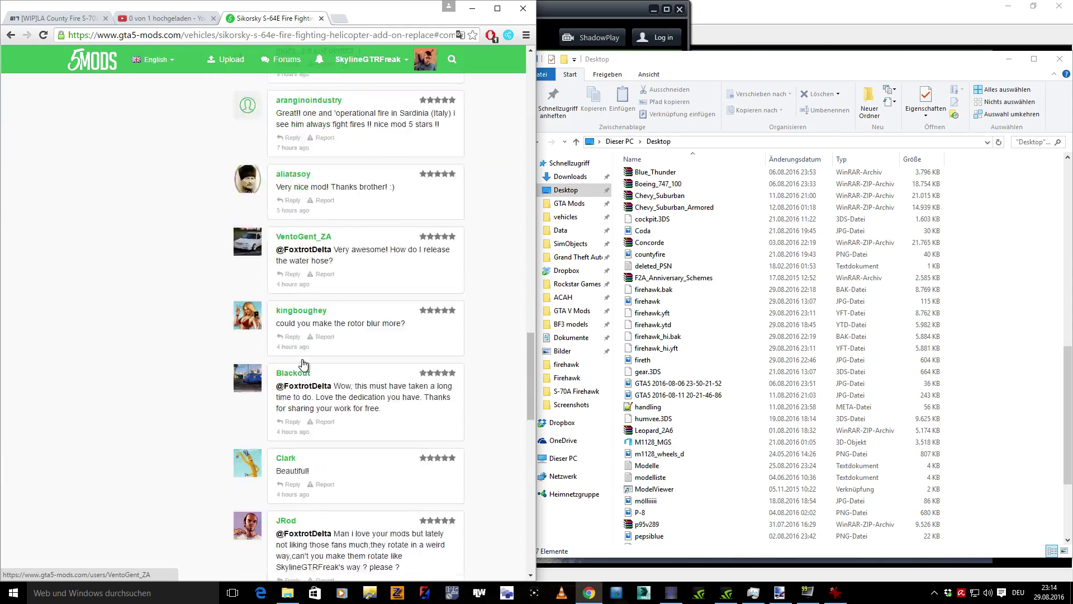
{"action": "scroll", "coordinate": [302, 363], "scroll_direction": "up", "scroll_amount": 10}
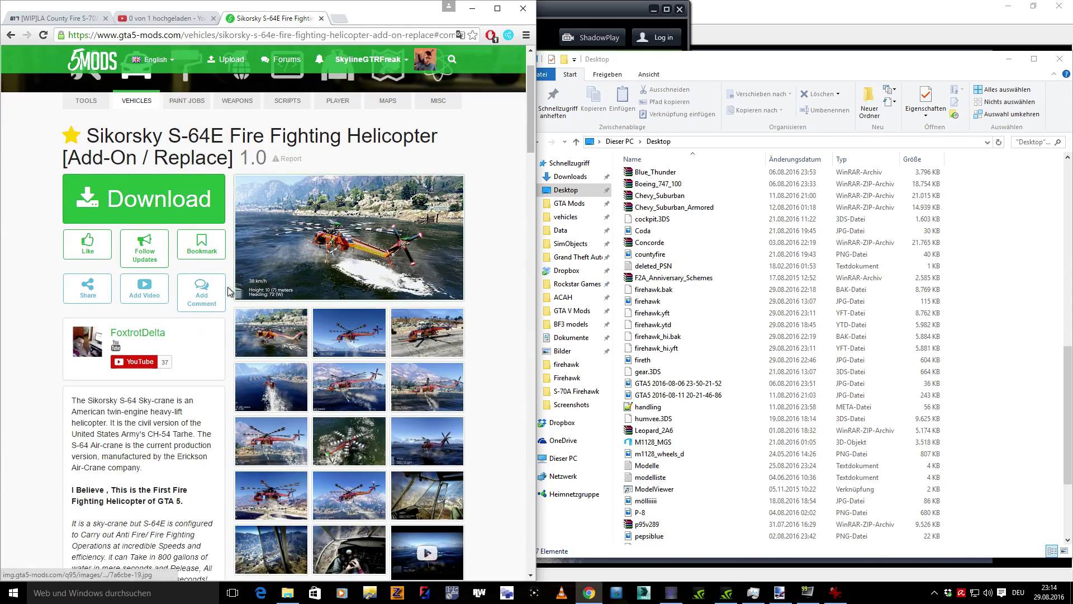
{"action": "scroll", "coordinate": [198, 399], "scroll_direction": "down", "scroll_amount": 2}
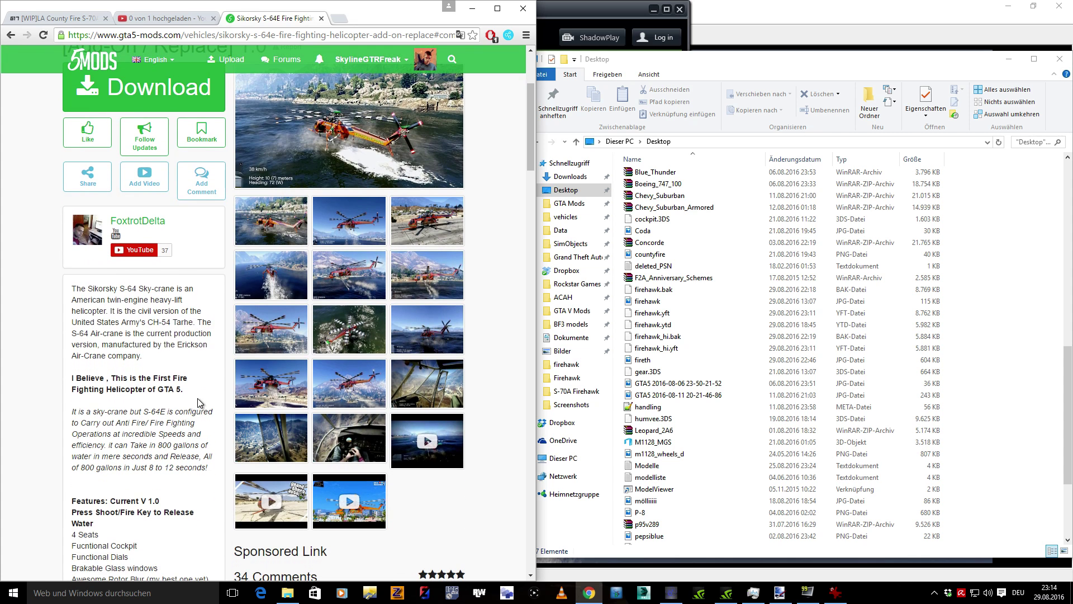
{"action": "scroll", "coordinate": [221, 347], "scroll_direction": "up", "scroll_amount": 3}
{"action": "scroll", "coordinate": [336, 352], "scroll_direction": "down", "scroll_amount": 4}
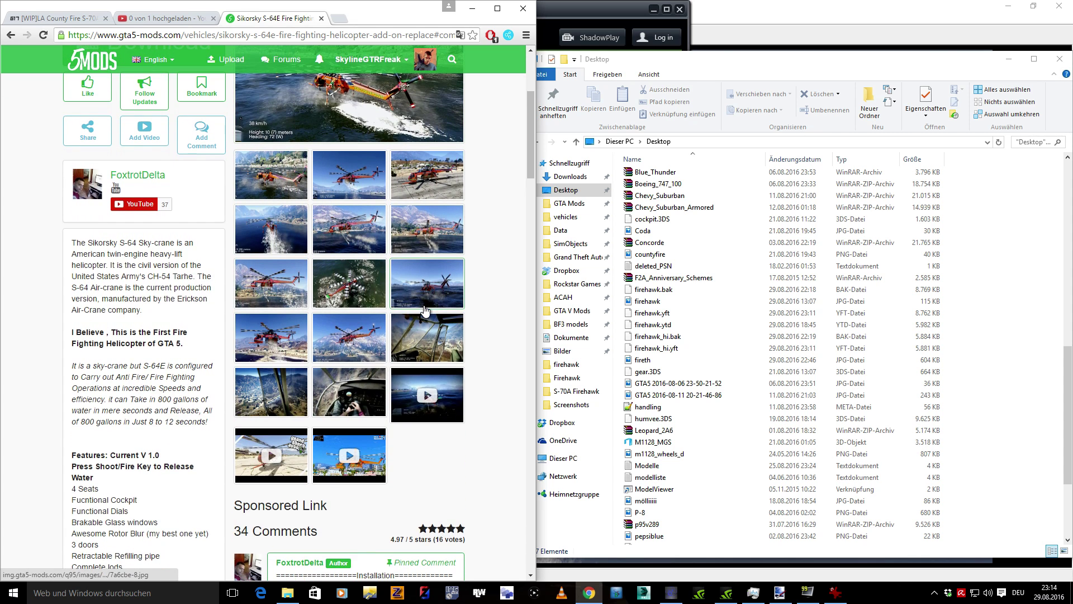
{"action": "scroll", "coordinate": [458, 357], "scroll_direction": "up", "scroll_amount": 4}
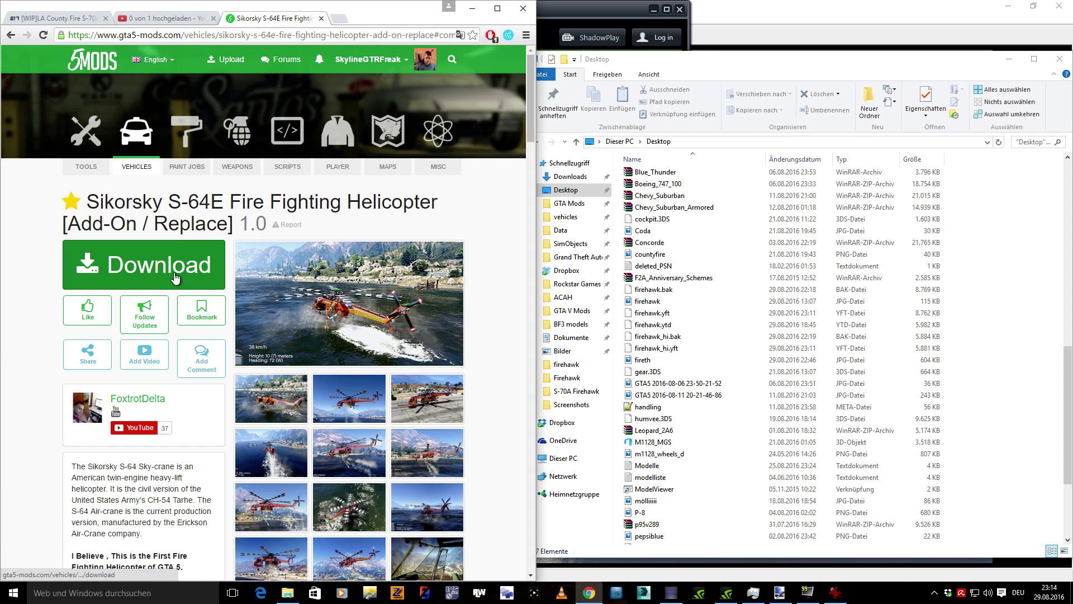
Download the mod's 63.9 MB .rar archive, saving it to Downloads with Speichern and allowing it
{"action": "left_click", "coordinate": [103, 266]}
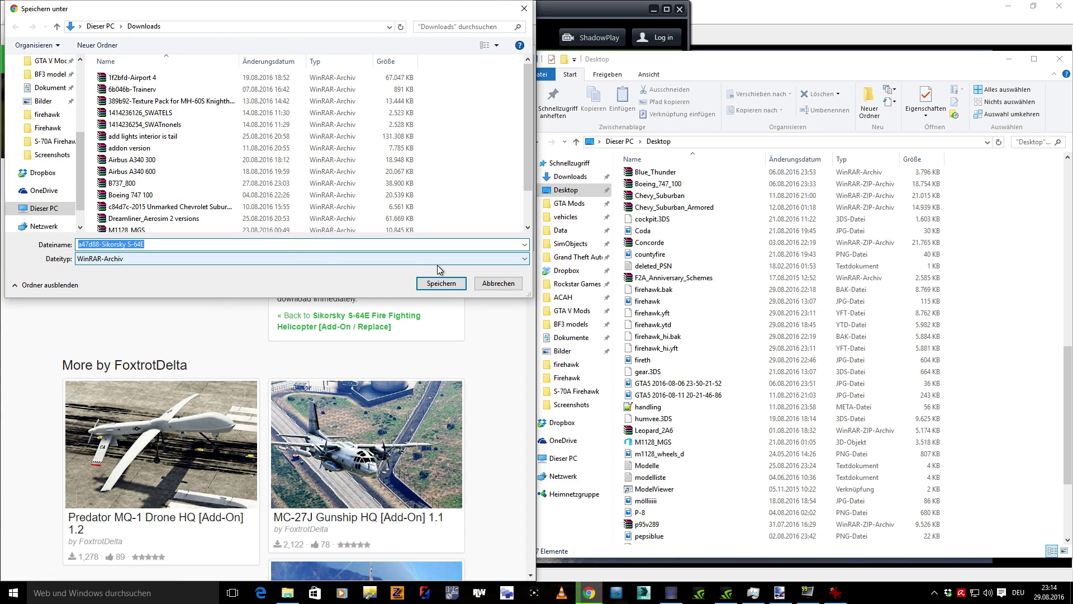
{"action": "left_click", "coordinate": [441, 283]}
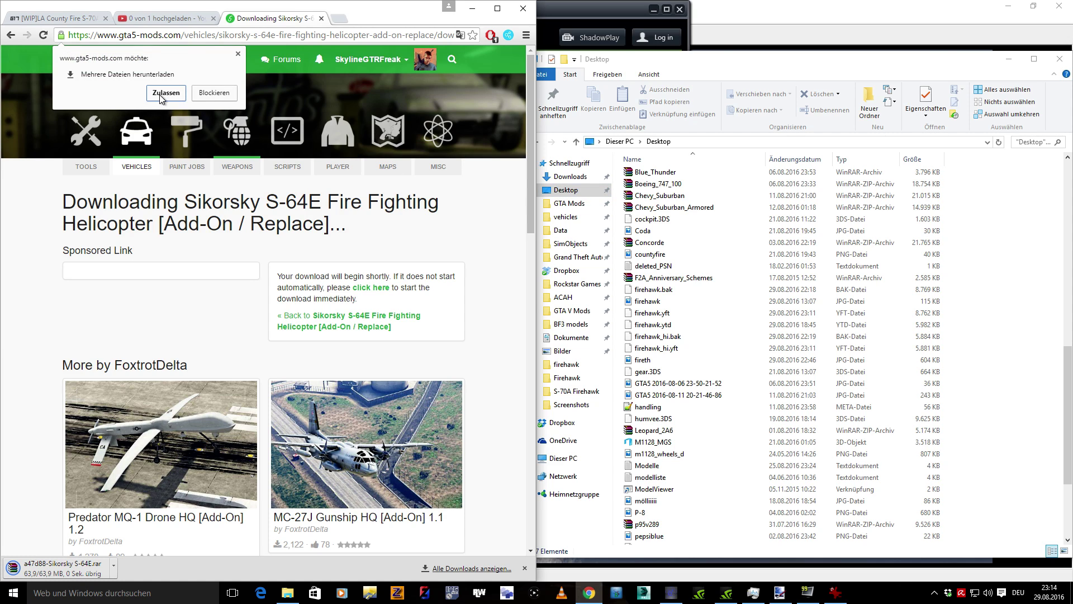
{"action": "left_click", "coordinate": [239, 55]}
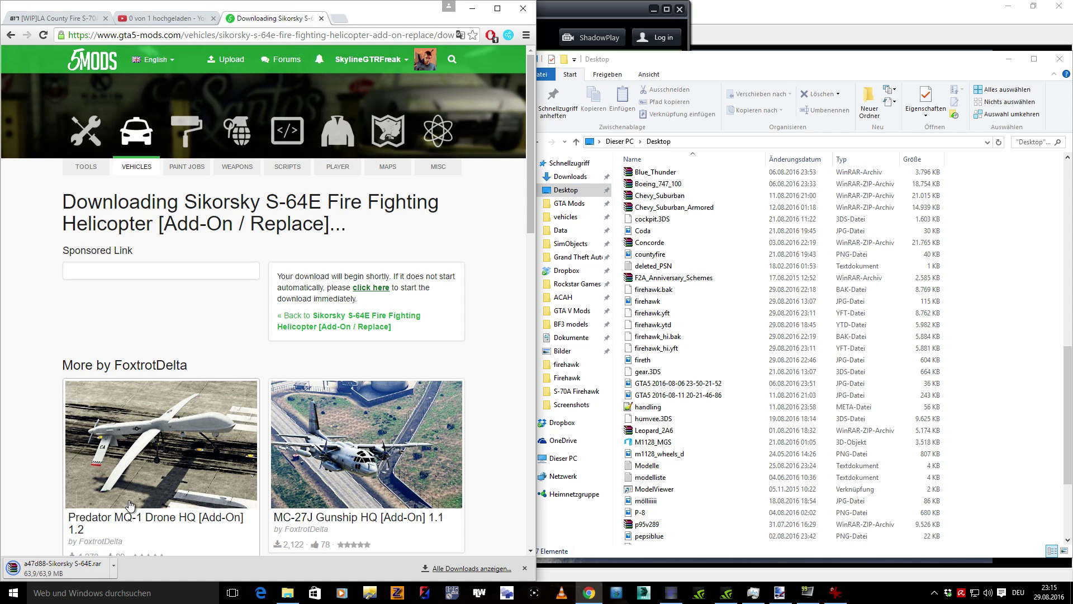
Open the downloaded S-64E archive in WinRAR, dismiss the licence reminder, and enter Add-on to reach s64e
{"action": "left_click", "coordinate": [63, 562]}
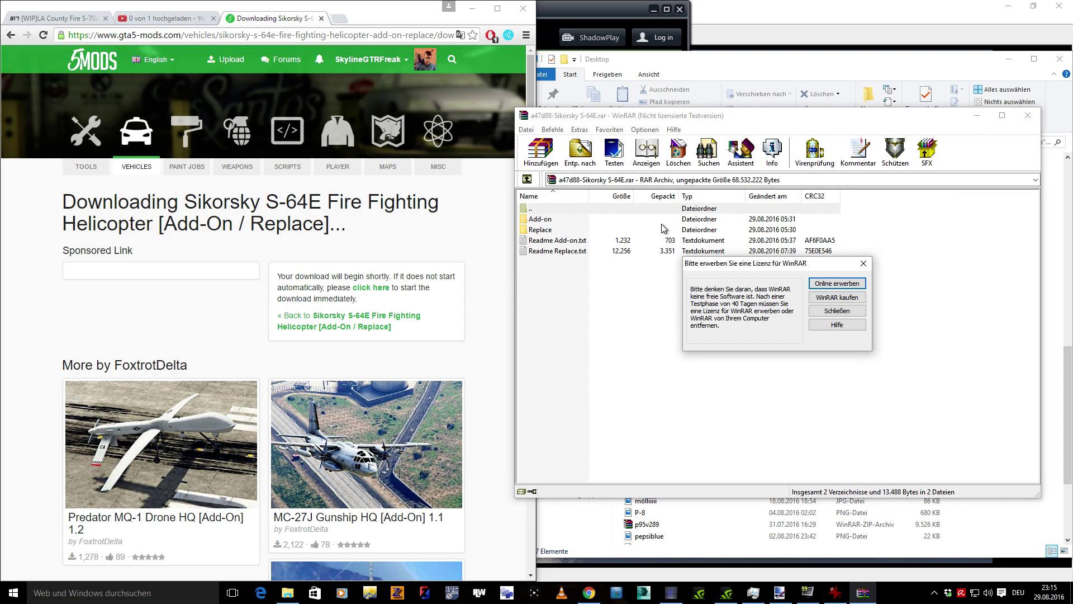
{"action": "left_click", "coordinate": [863, 263]}
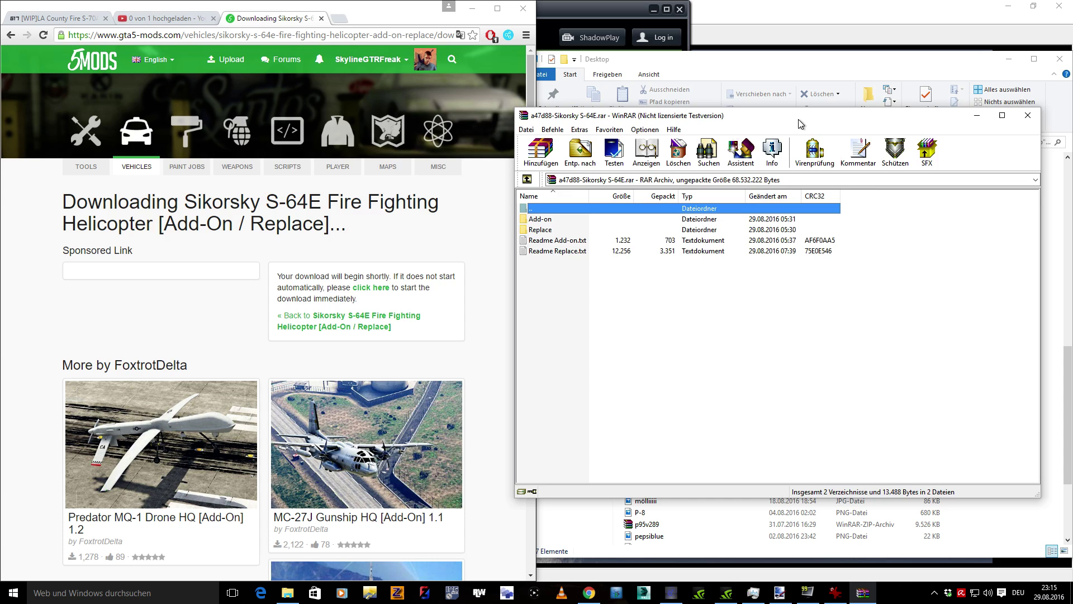
{"action": "left_click_drag", "start_coordinate": [799, 119], "coordinate": [345, 92]}
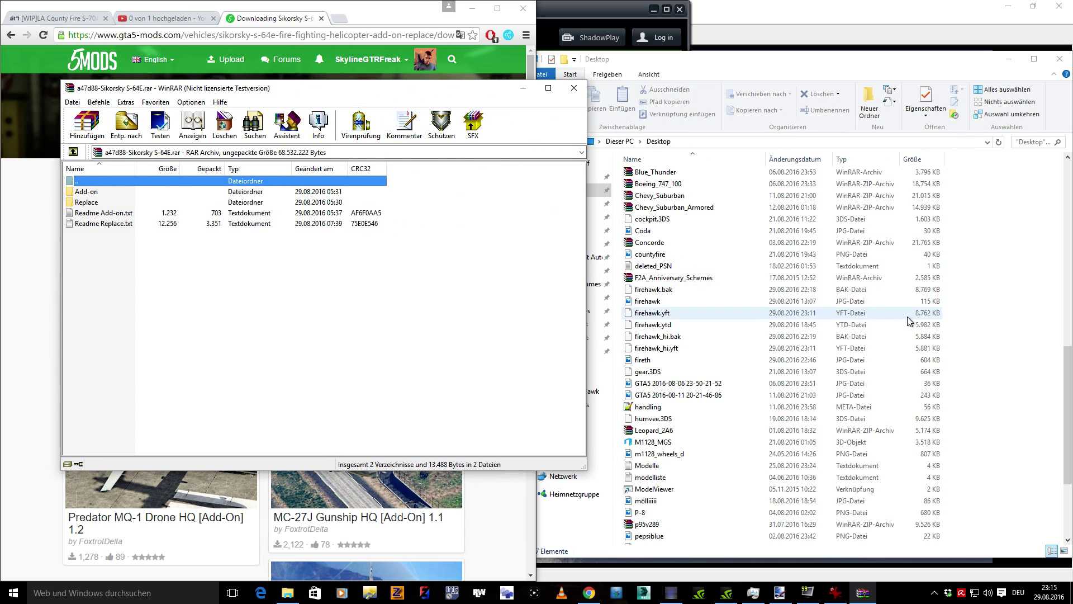
{"action": "left_click", "coordinate": [993, 306]}
{"action": "scroll", "coordinate": [994, 301], "scroll_direction": "up", "scroll_amount": 2}
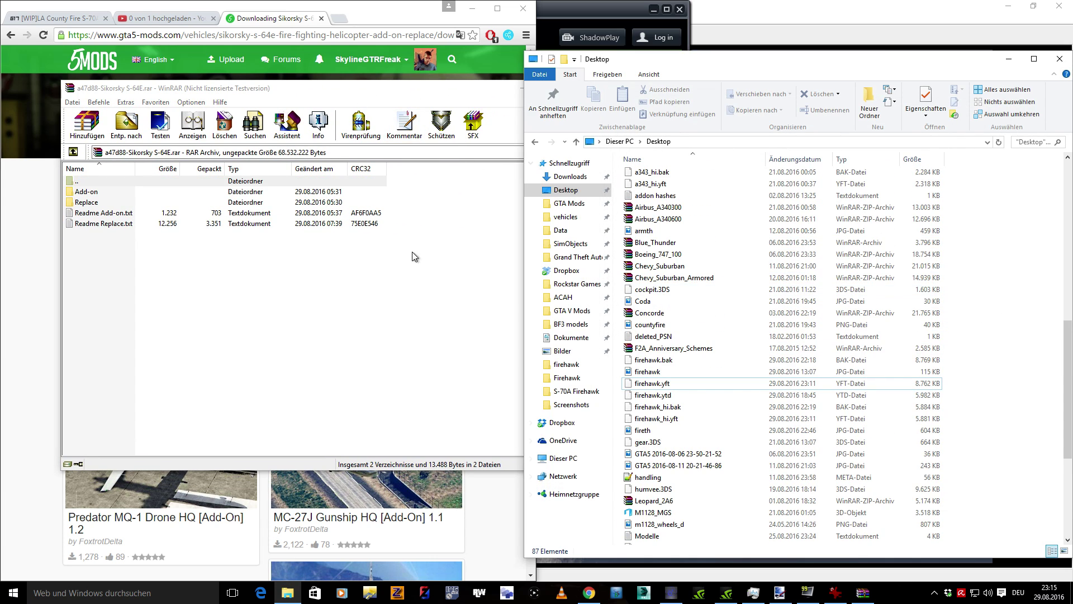
{"action": "double_click", "coordinate": [90, 192]}
{"action": "left_click", "coordinate": [96, 193]}
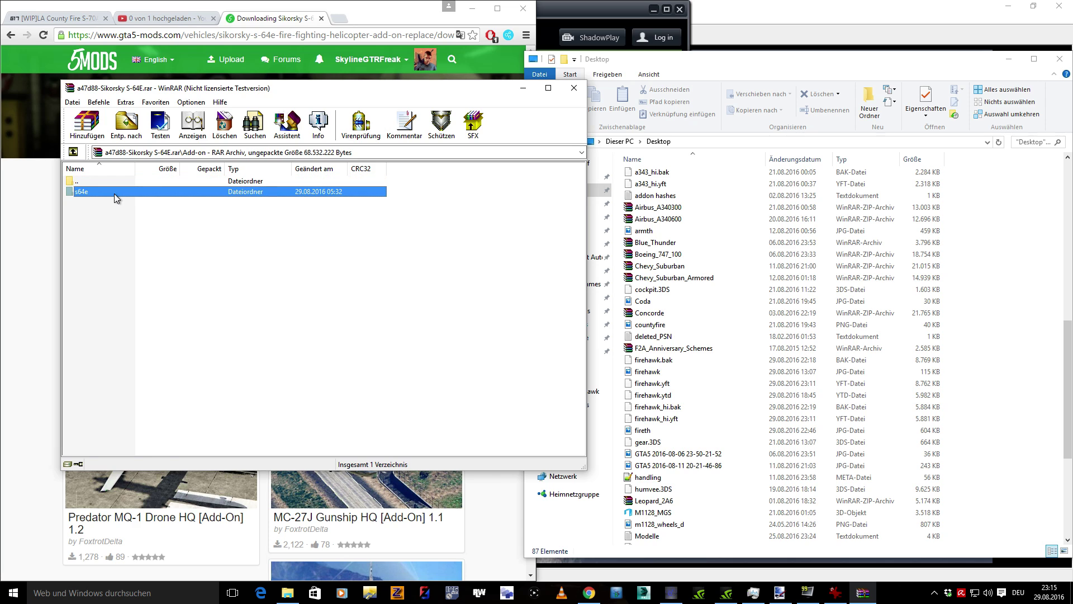
Show the D:\Spiele\Rockstar Games folder in Explorer while re-entering the archive's Add-on folder in WinRAR
{"action": "left_click", "coordinate": [671, 313]}
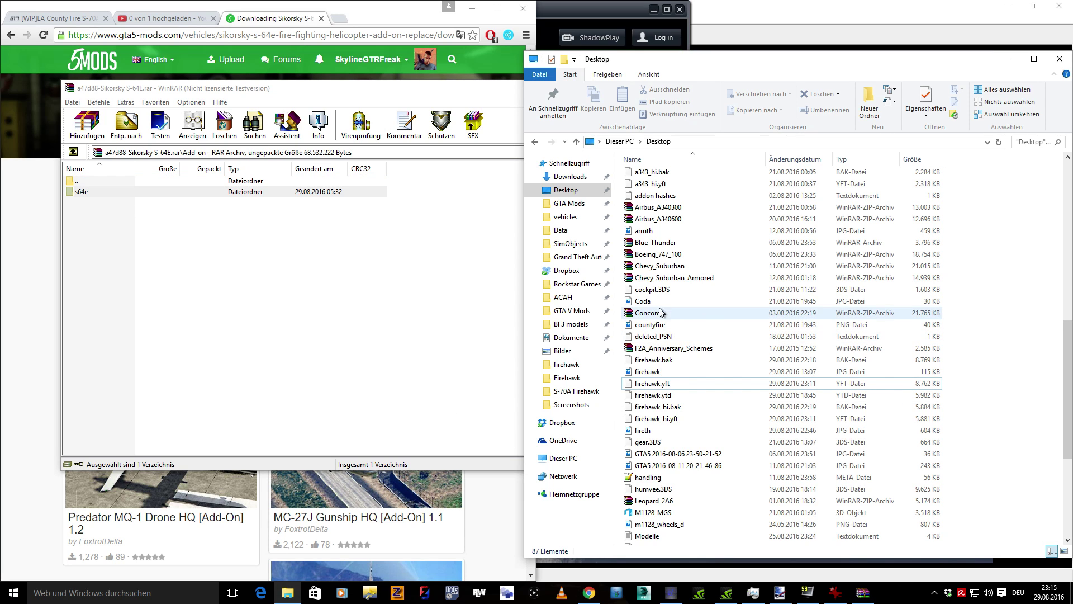
{"action": "left_click", "coordinate": [572, 285]}
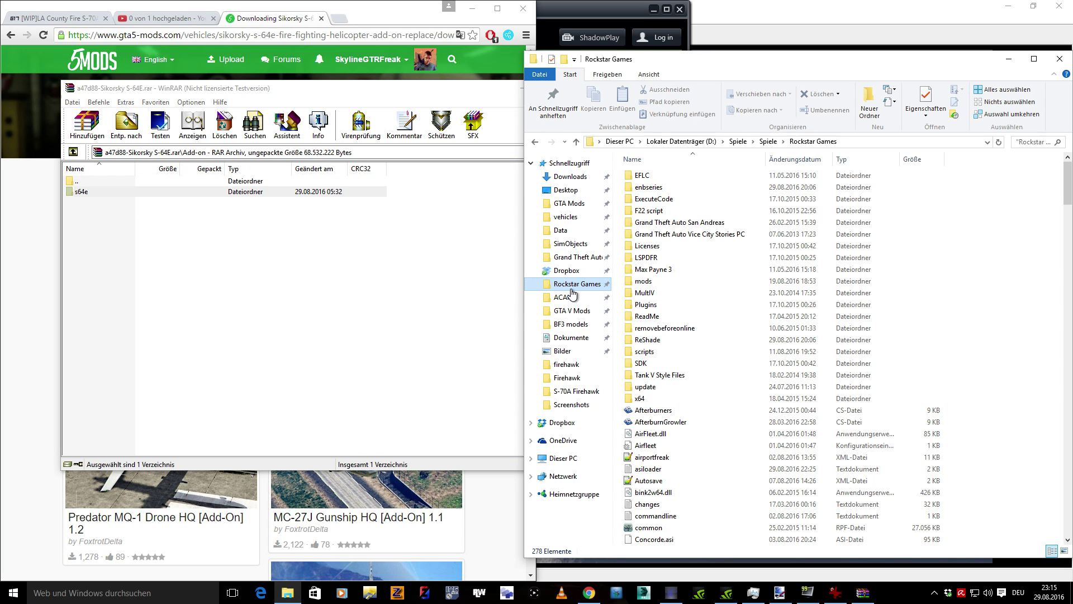
{"action": "double_click", "coordinate": [78, 181]}
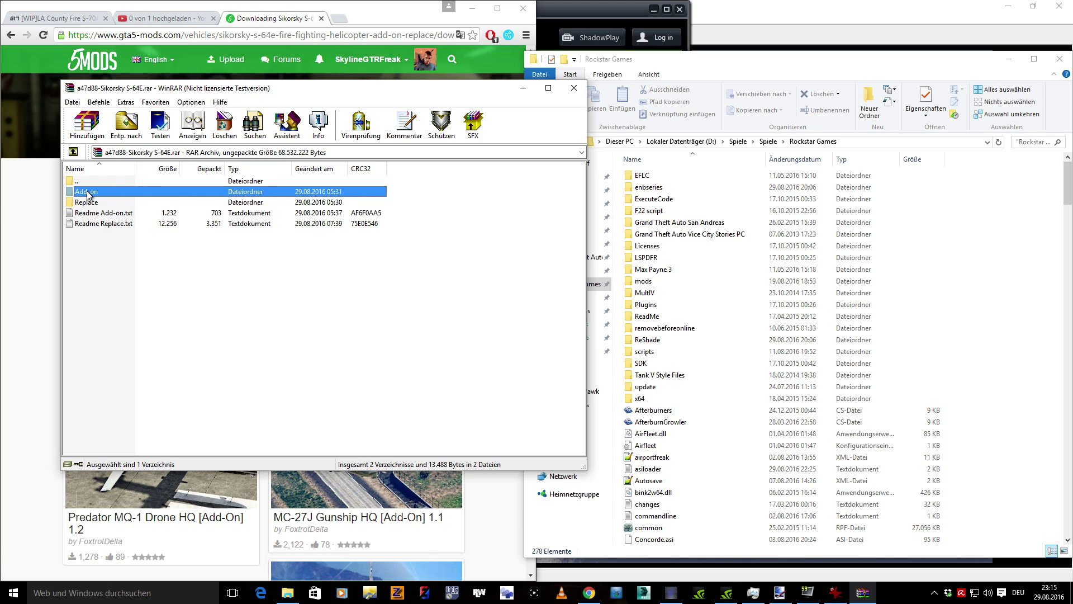
{"action": "double_click", "coordinate": [86, 192]}
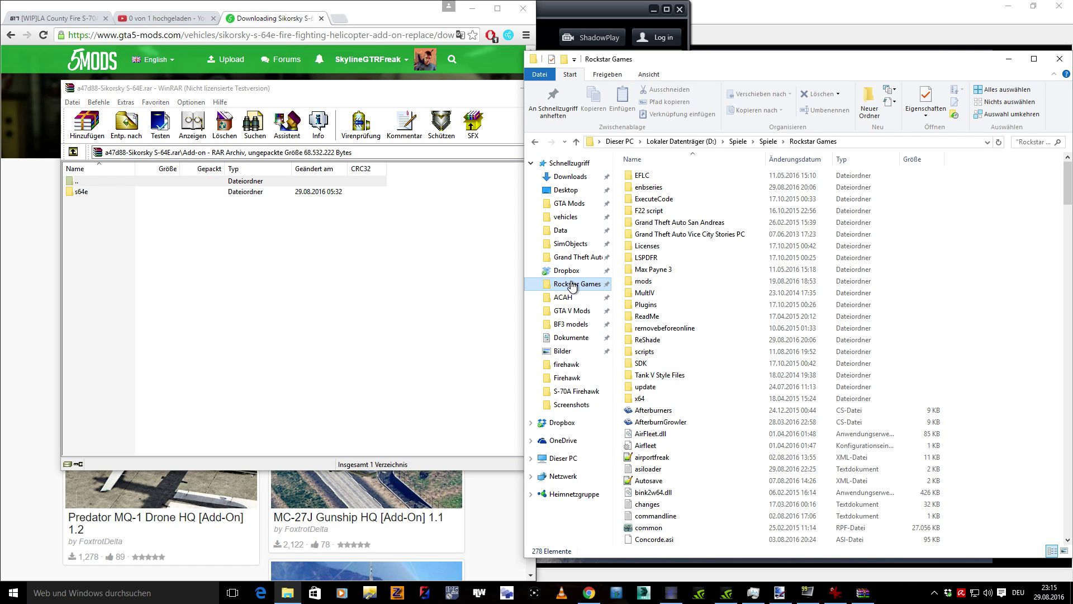
{"action": "scroll", "coordinate": [756, 401], "scroll_direction": "down", "scroll_amount": 10}
{"action": "scroll", "coordinate": [726, 419], "scroll_direction": "up", "scroll_amount": 7}
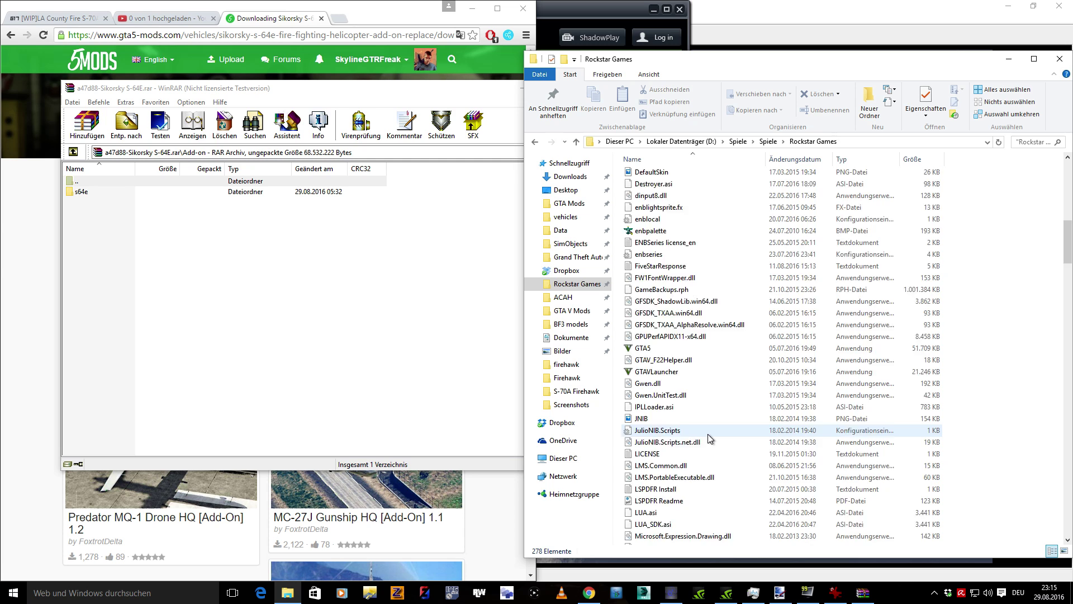
{"action": "scroll", "coordinate": [707, 433], "scroll_direction": "down", "scroll_amount": 7}
{"action": "scroll", "coordinate": [708, 434], "scroll_direction": "up", "scroll_amount": 10}
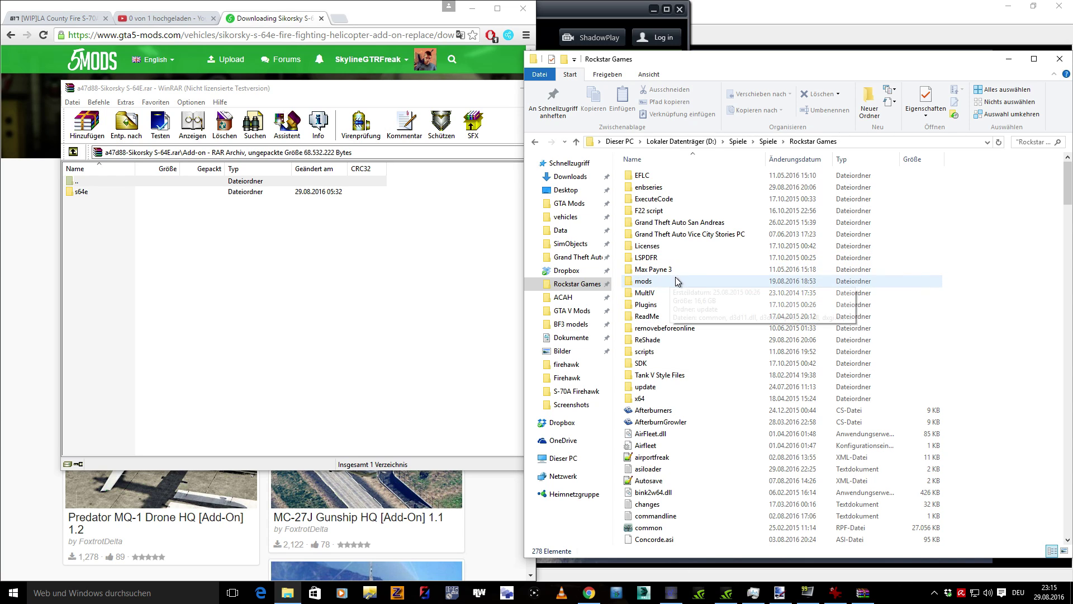
{"action": "mouse_move", "coordinate": [662, 277]}
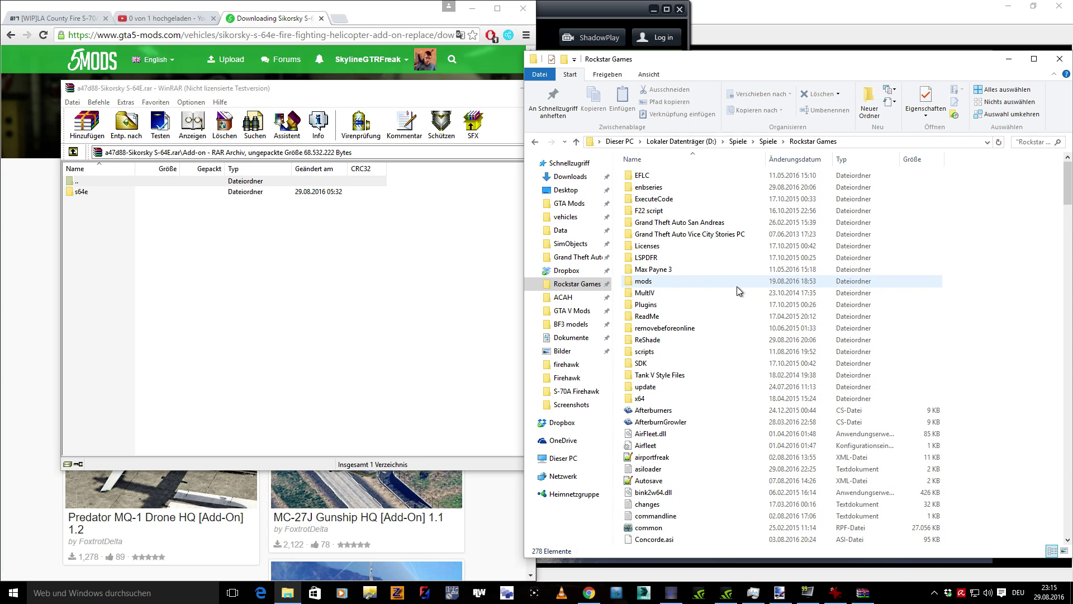
Navigate Explorer through mods\update\x64 into dlcpacks and look over its 40 add-on folders
{"action": "double_click", "coordinate": [696, 284]}
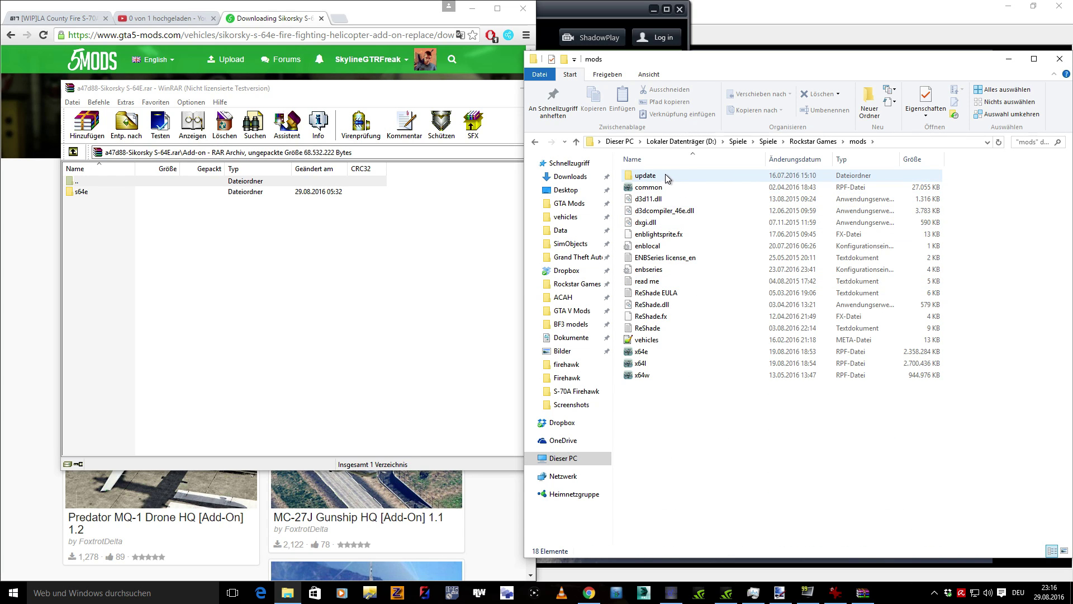
{"action": "double_click", "coordinate": [646, 175]}
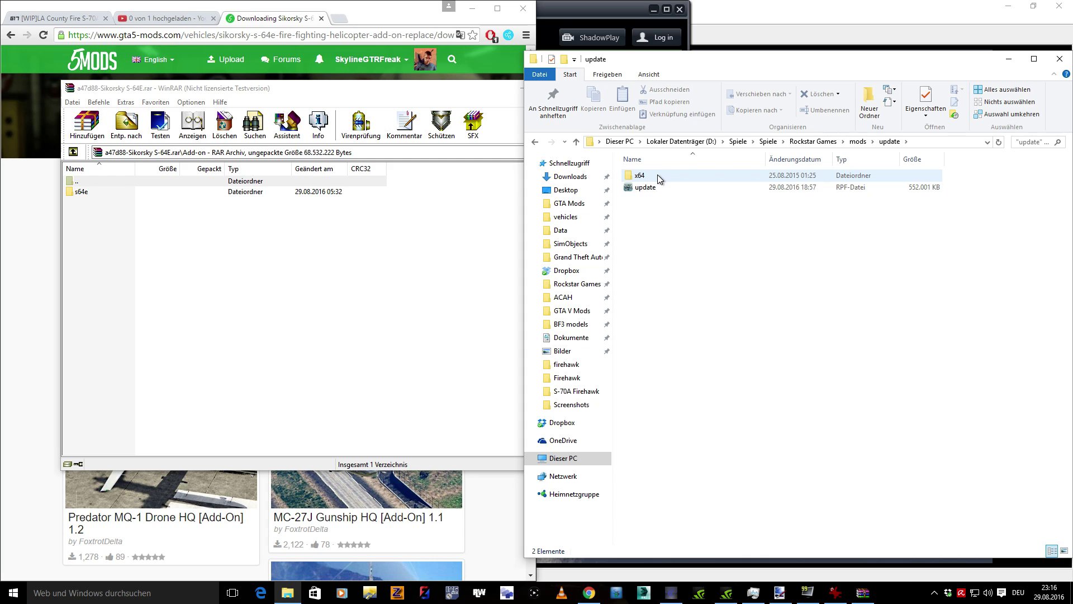
{"action": "double_click", "coordinate": [657, 175]}
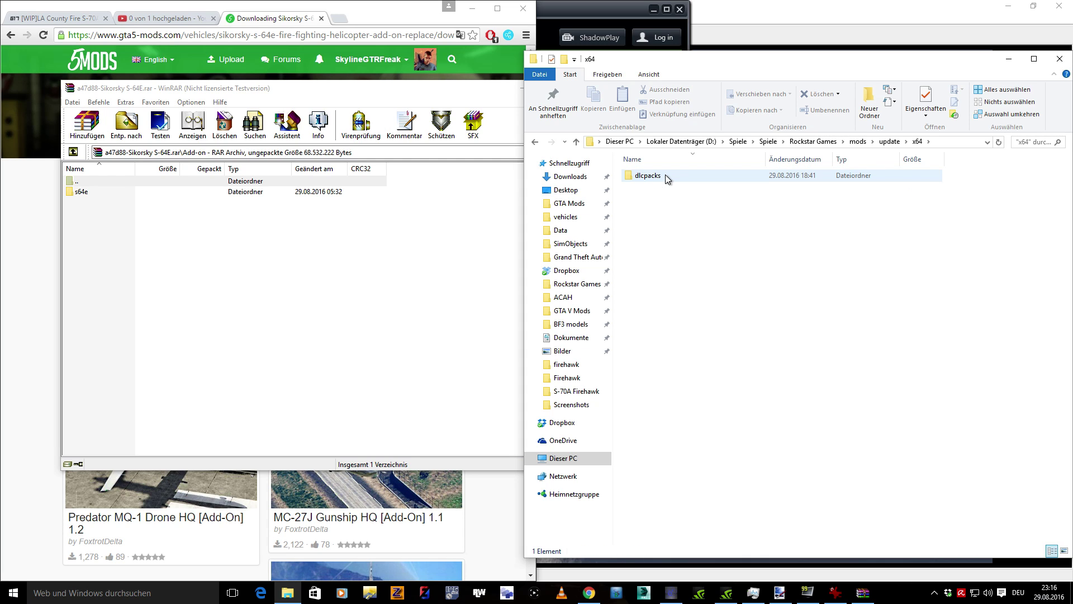
{"action": "double_click", "coordinate": [665, 175]}
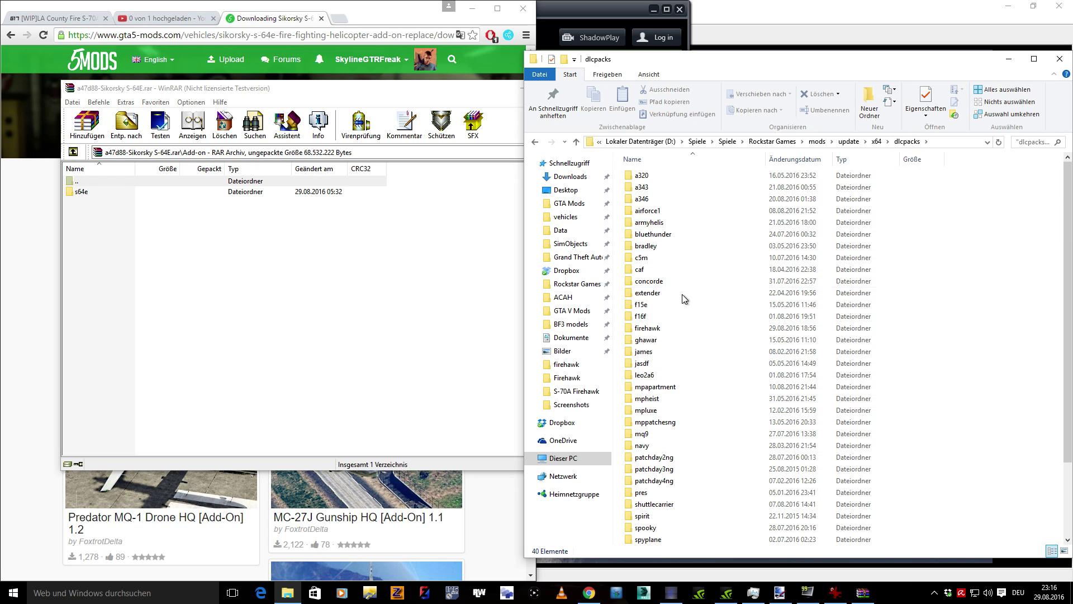
{"action": "scroll", "coordinate": [689, 422], "scroll_direction": "down", "scroll_amount": 3}
{"action": "scroll", "coordinate": [689, 424], "scroll_direction": "up", "scroll_amount": 3}
Extract the s64e folder from WinRAR into Explorer's dlcpacks folder
{"action": "left_click", "coordinate": [82, 193]}
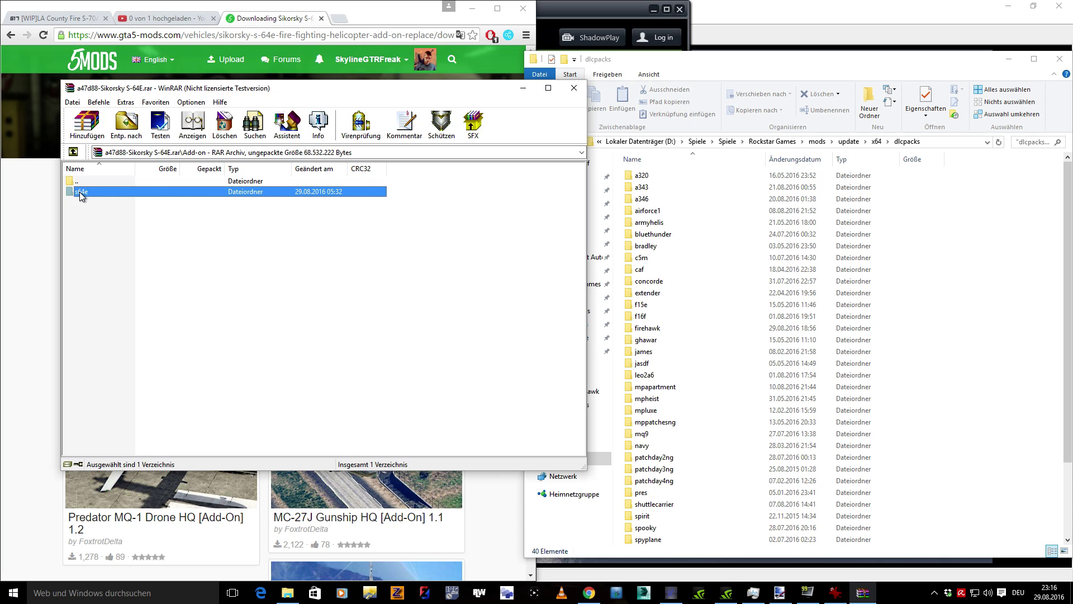
{"action": "left_click_drag", "start_coordinate": [83, 192], "coordinate": [988, 271]}
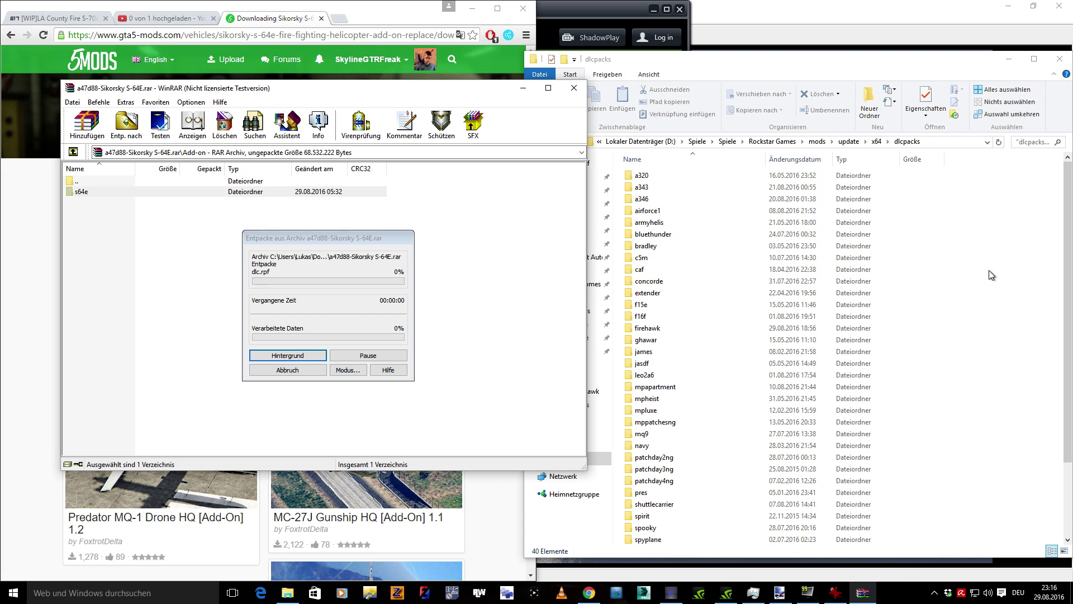
{"action": "left_click", "coordinate": [960, 334]}
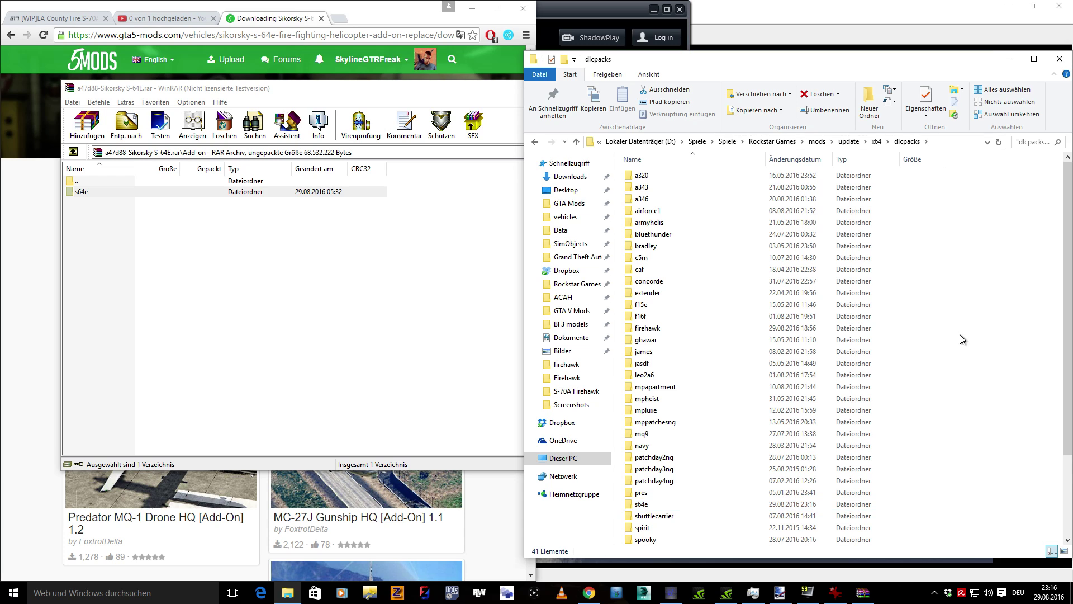
Confirm s64e holds the 33,460 KB dlc.rpf, return to dlcpacks, and close WinRAR
{"action": "scroll", "coordinate": [960, 335], "scroll_direction": "down", "scroll_amount": 2}
{"action": "double_click", "coordinate": [670, 444]}
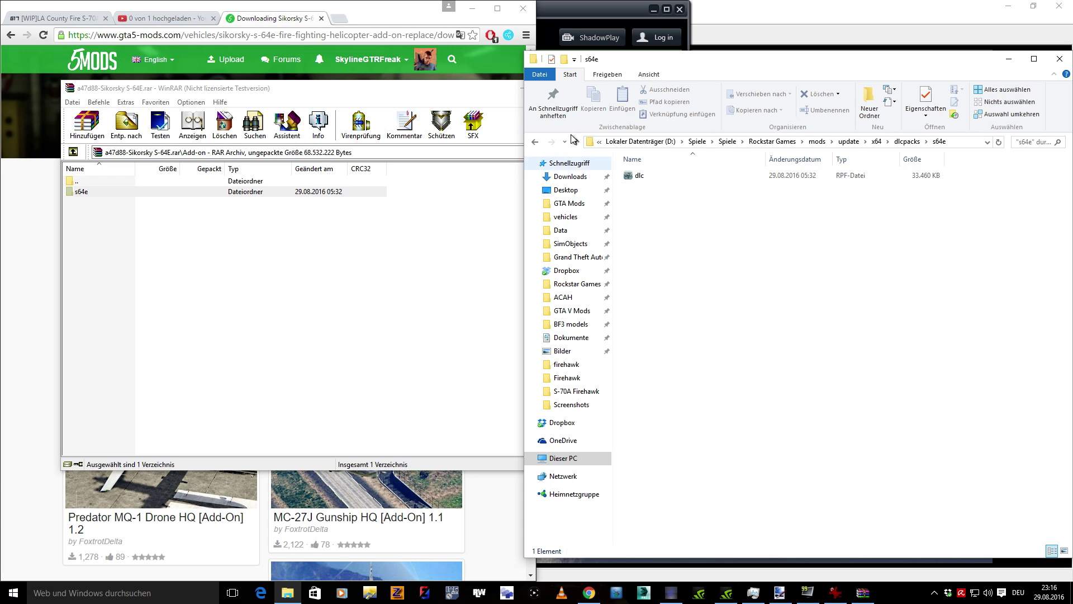
{"action": "left_click", "coordinate": [532, 143]}
{"action": "left_click", "coordinate": [361, 300]}
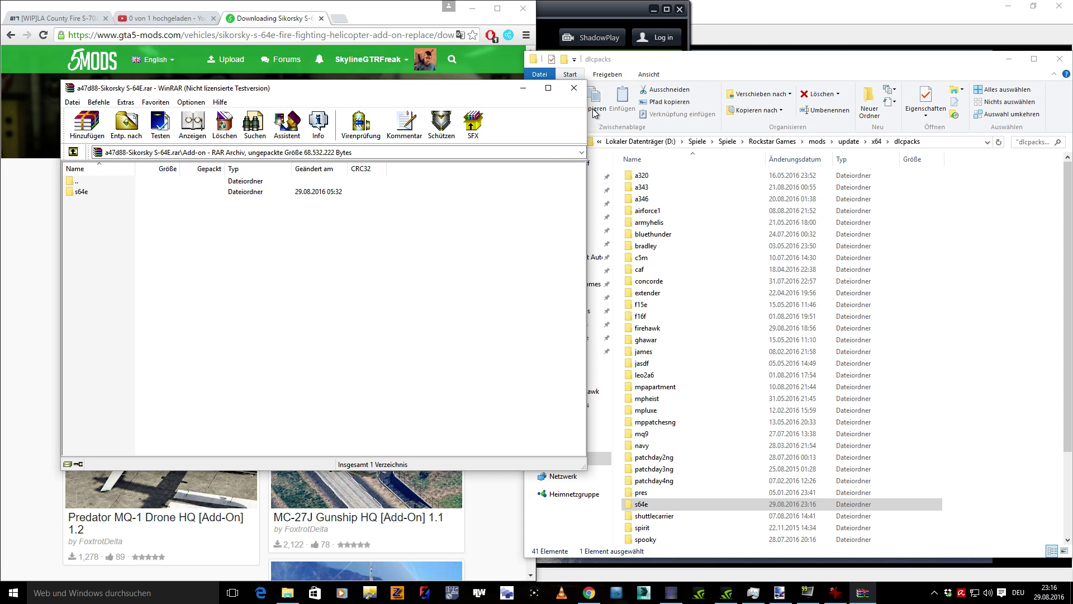
{"action": "left_click", "coordinate": [574, 87]}
{"action": "scroll", "coordinate": [953, 381], "scroll_direction": "down", "scroll_amount": 3}
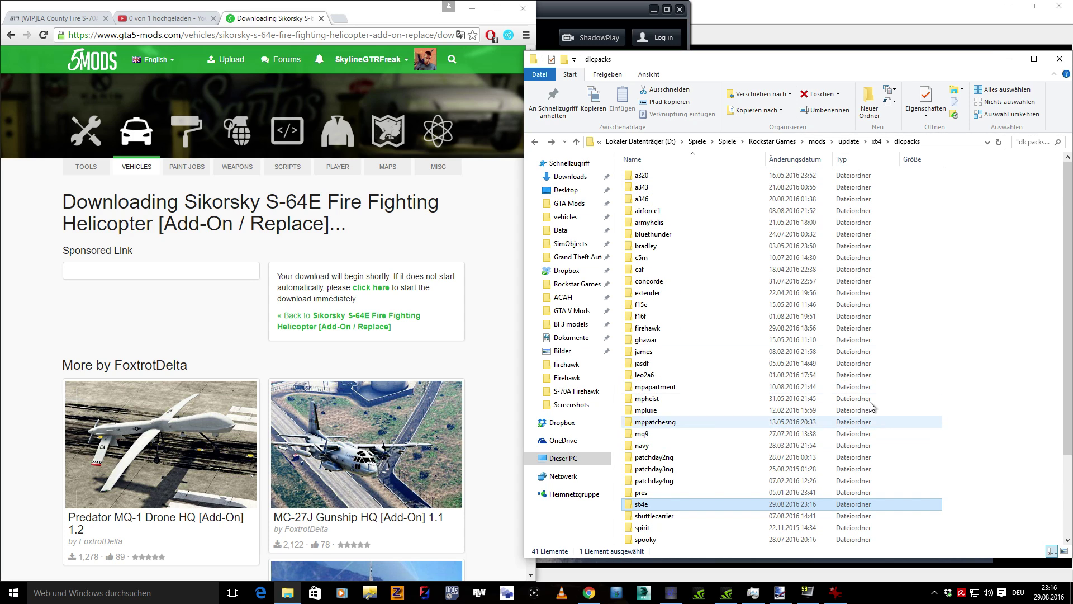
Launch OpenIV from the Start menu and load Grand Theft Auto V for Windows, listing 278 root items
{"action": "left_click", "coordinate": [13, 593]}
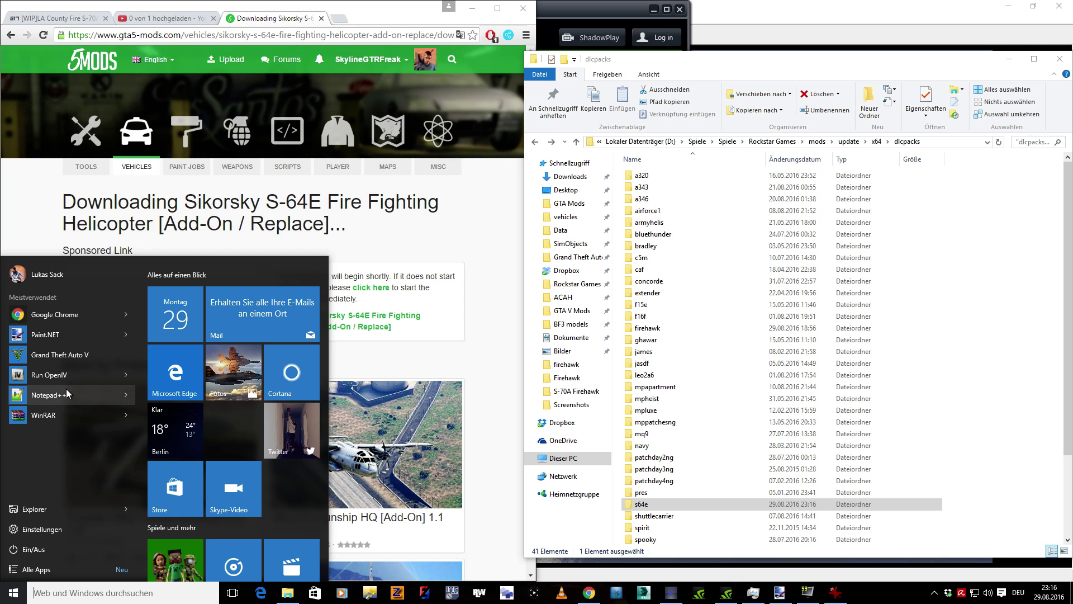
{"action": "left_click", "coordinate": [39, 374]}
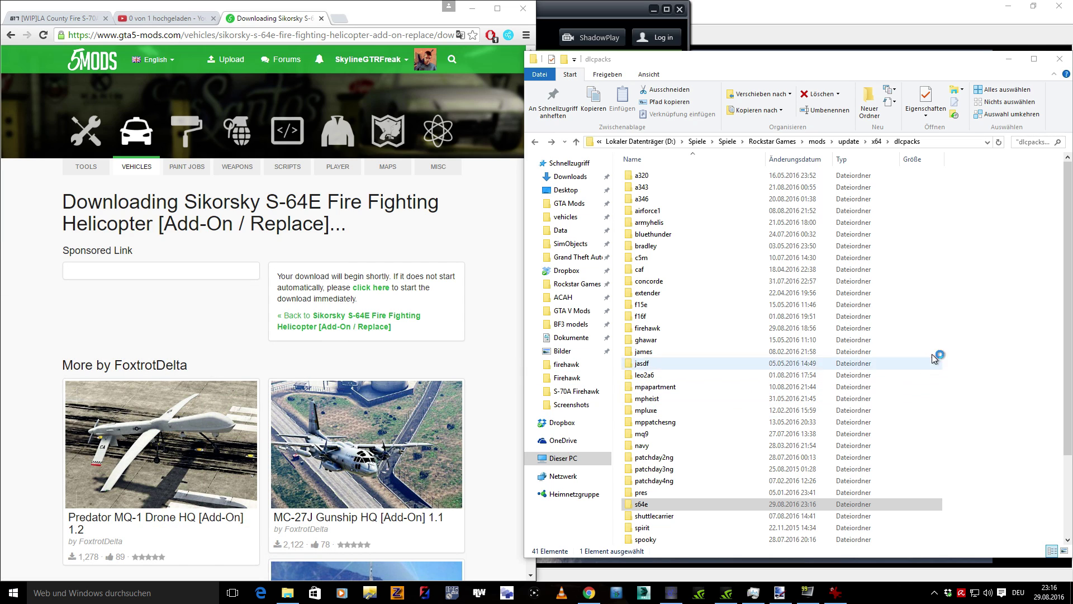
{"action": "double_click", "coordinate": [662, 505]}
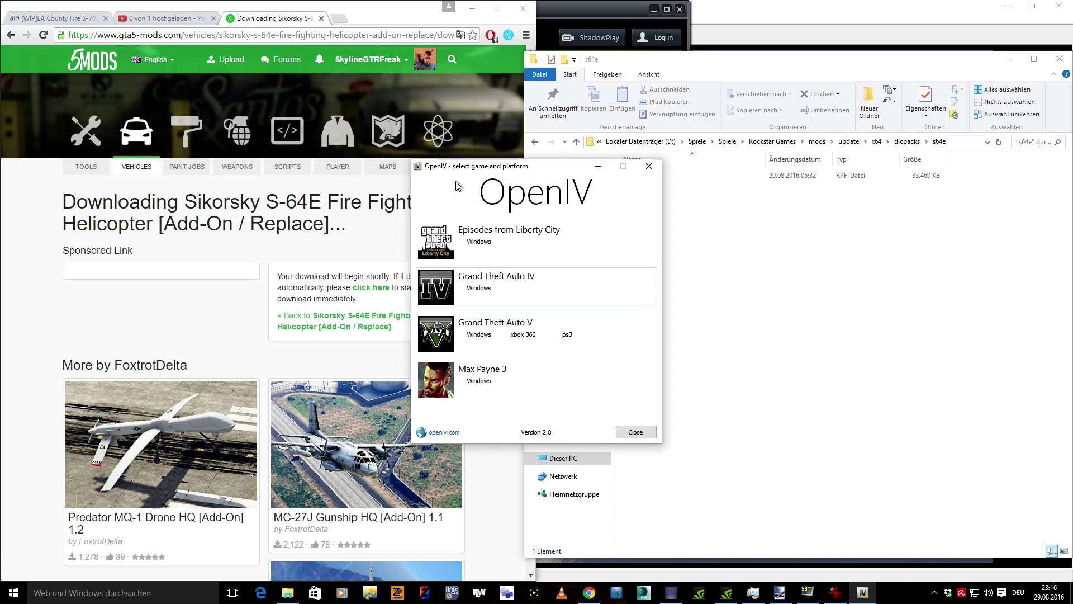
{"action": "left_click", "coordinate": [479, 334]}
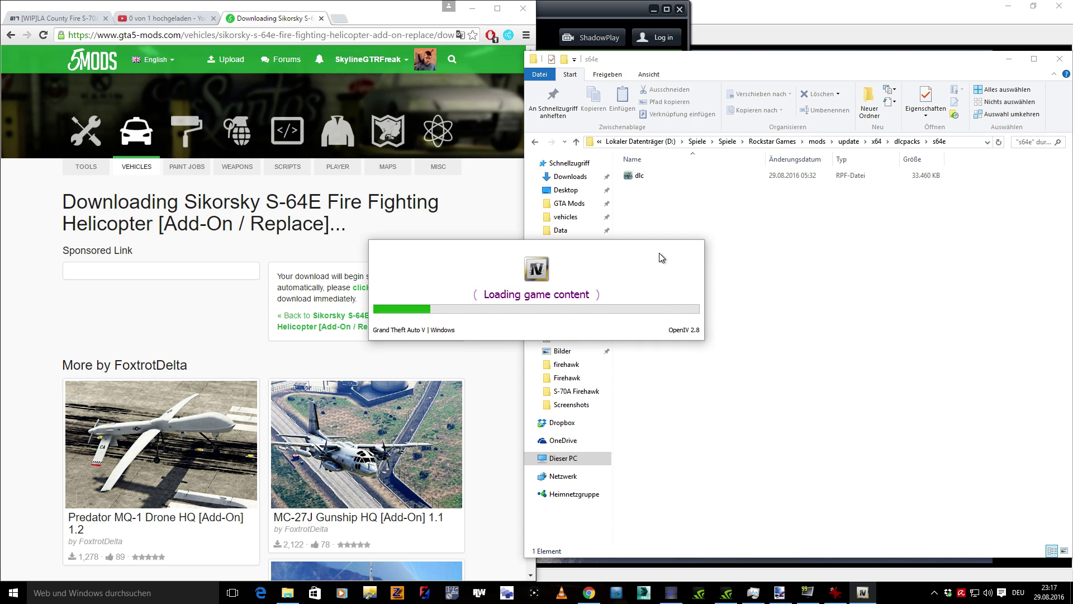
{"action": "left_click_drag", "start_coordinate": [530, 140], "coordinate": [340, 102]}
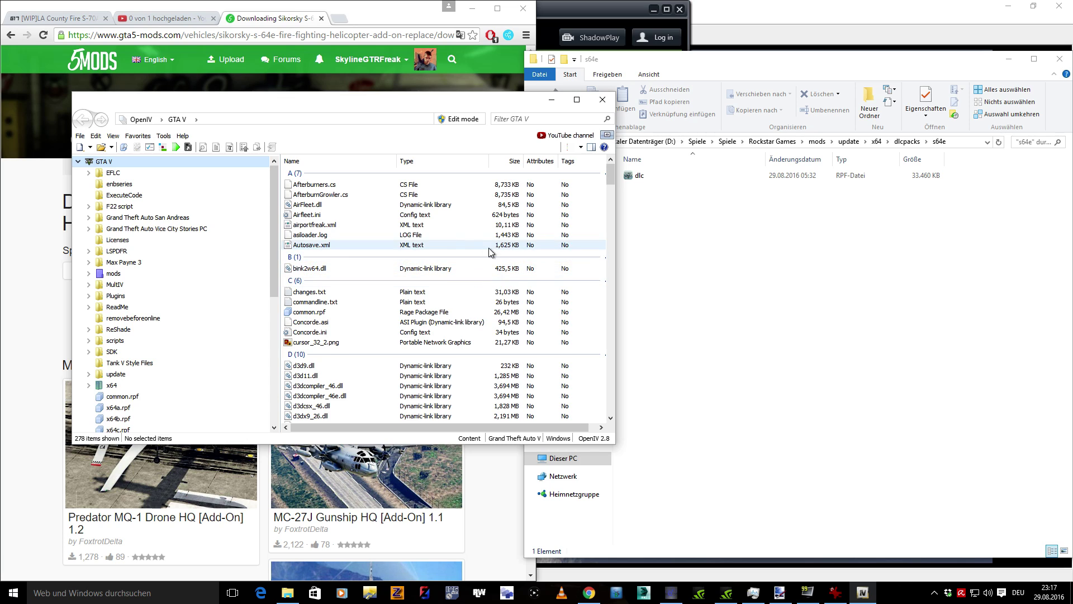
Expand mods > update in OpenIV to show update.rpf's contents, while Explorer moves to the mods folder
{"action": "double_click", "coordinate": [113, 273]}
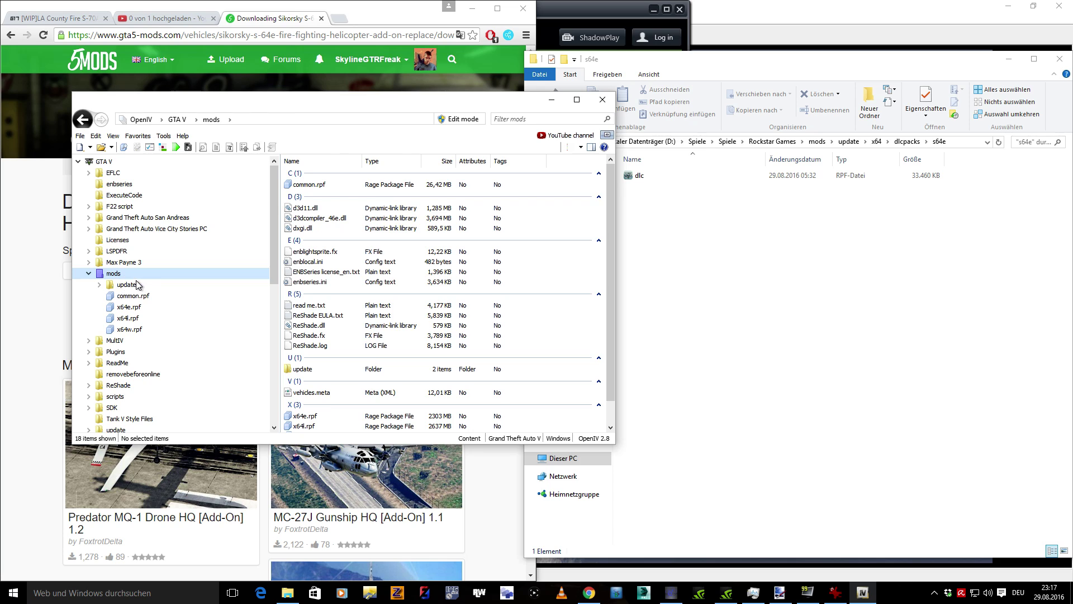
{"action": "double_click", "coordinate": [126, 285]}
{"action": "left_click", "coordinate": [146, 307]}
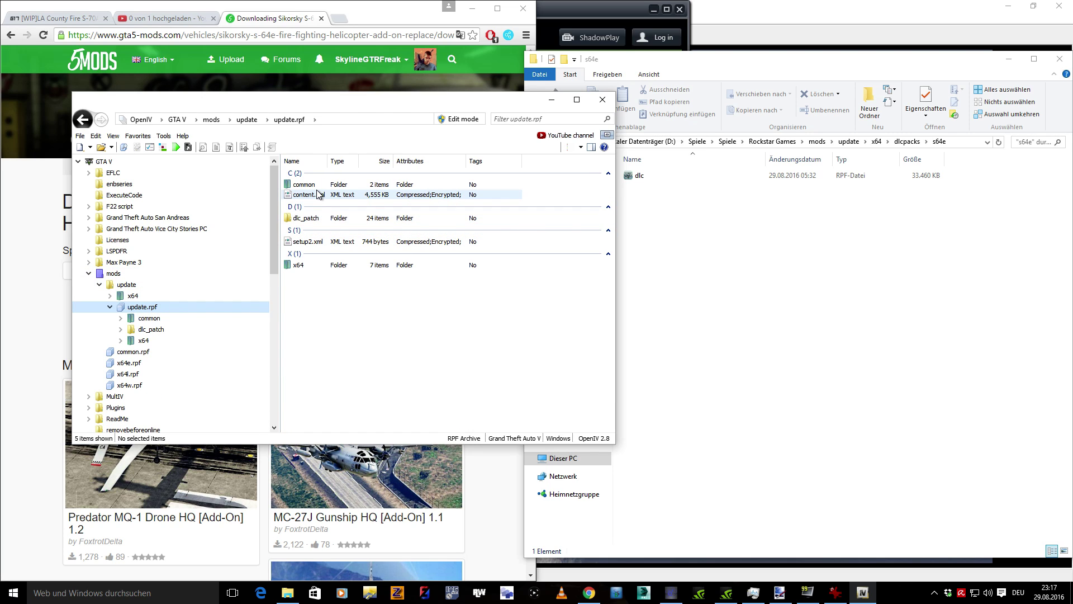
{"action": "scroll", "coordinate": [134, 390], "scroll_direction": "down", "scroll_amount": 3}
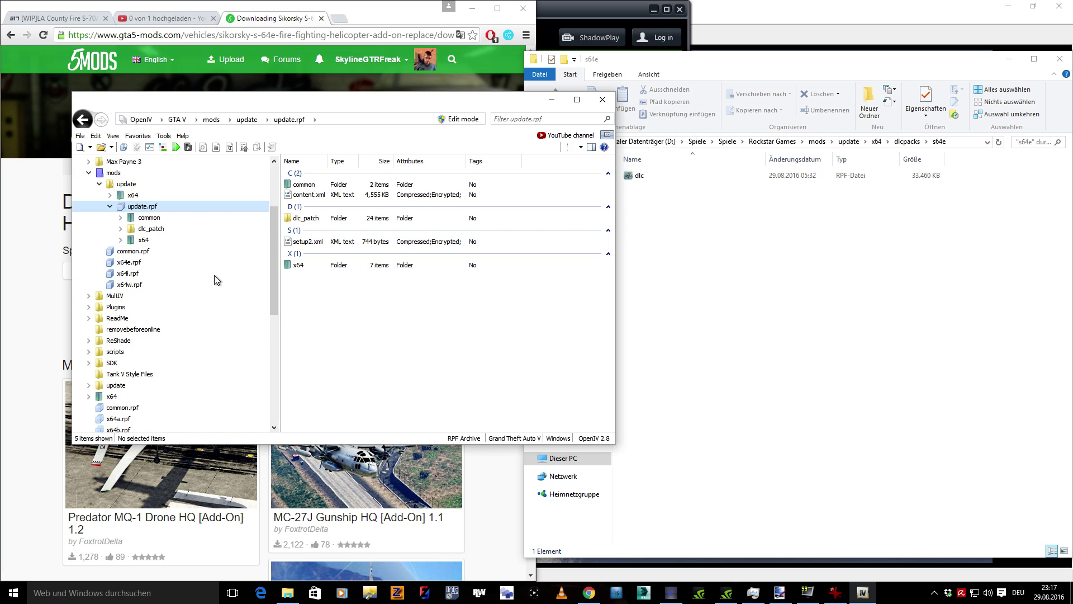
{"action": "left_click", "coordinate": [776, 143]}
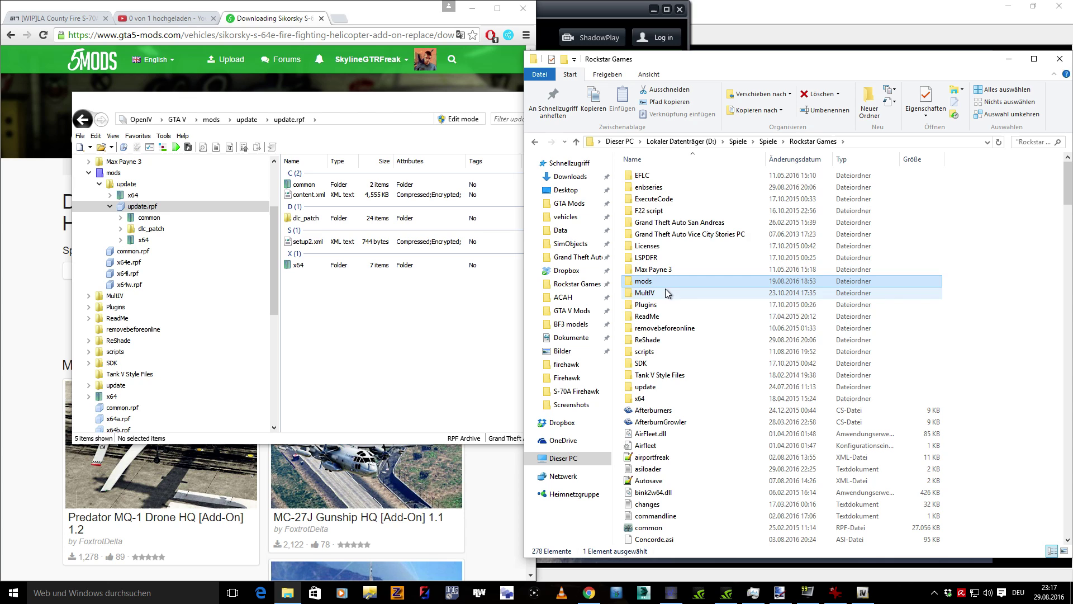
{"action": "double_click", "coordinate": [644, 386]}
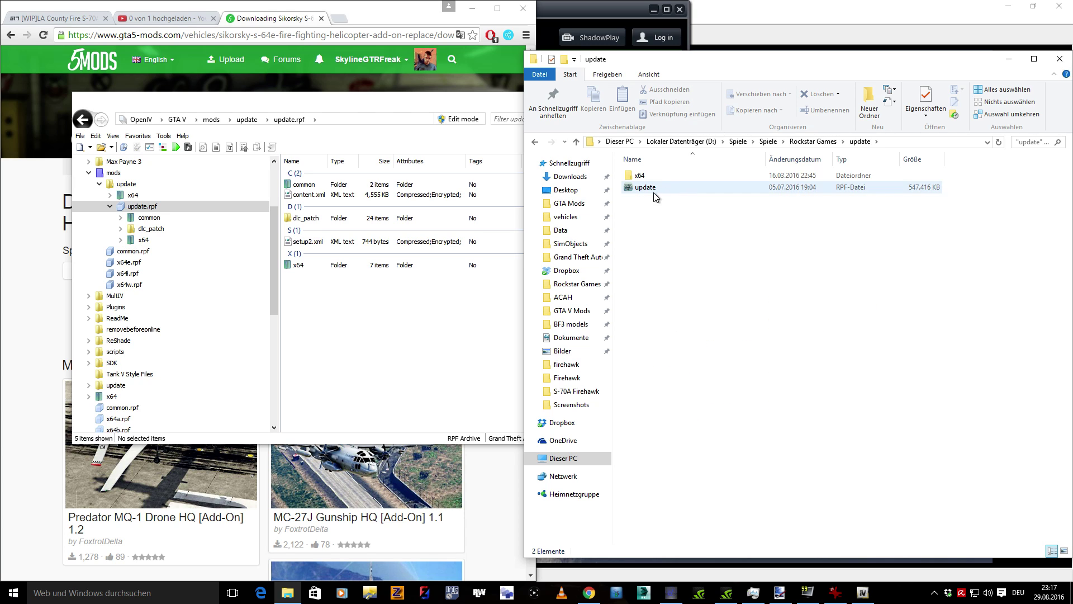
{"action": "left_click", "coordinate": [534, 142]}
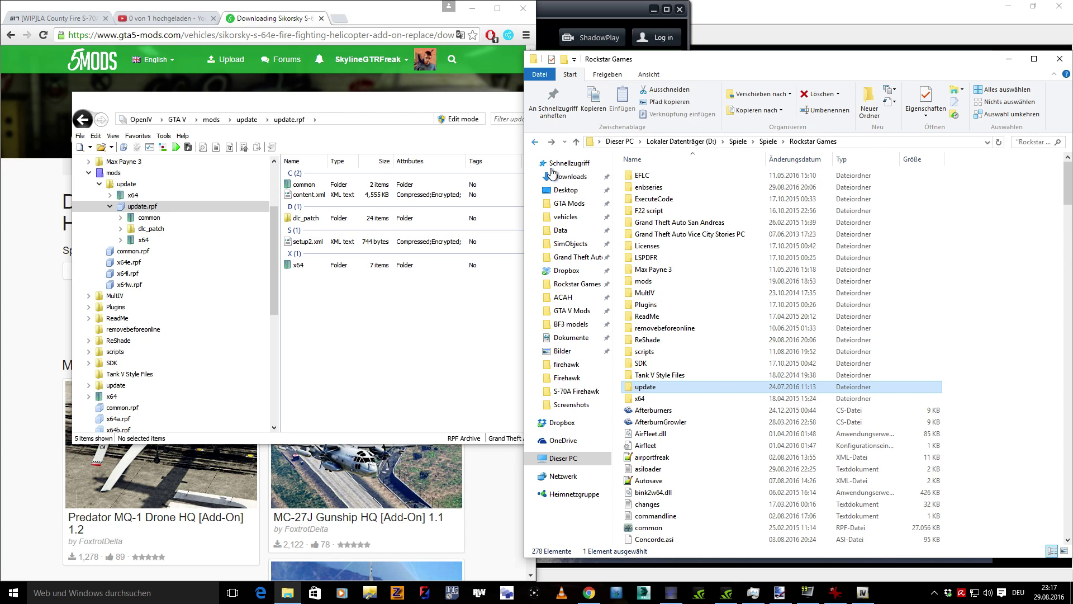
{"action": "double_click", "coordinate": [647, 281]}
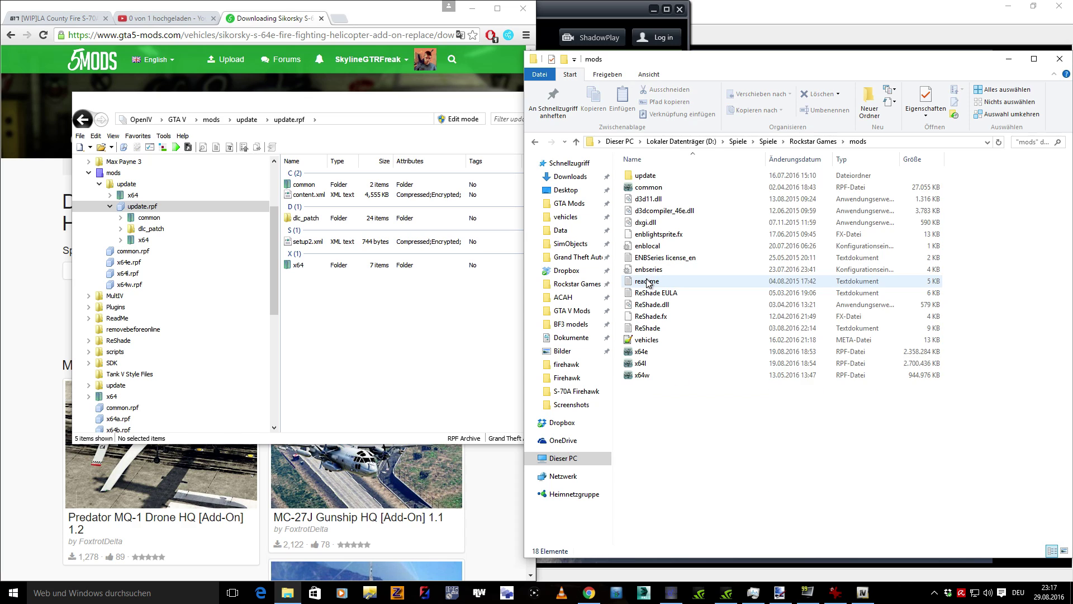
{"action": "left_click", "coordinate": [366, 312]}
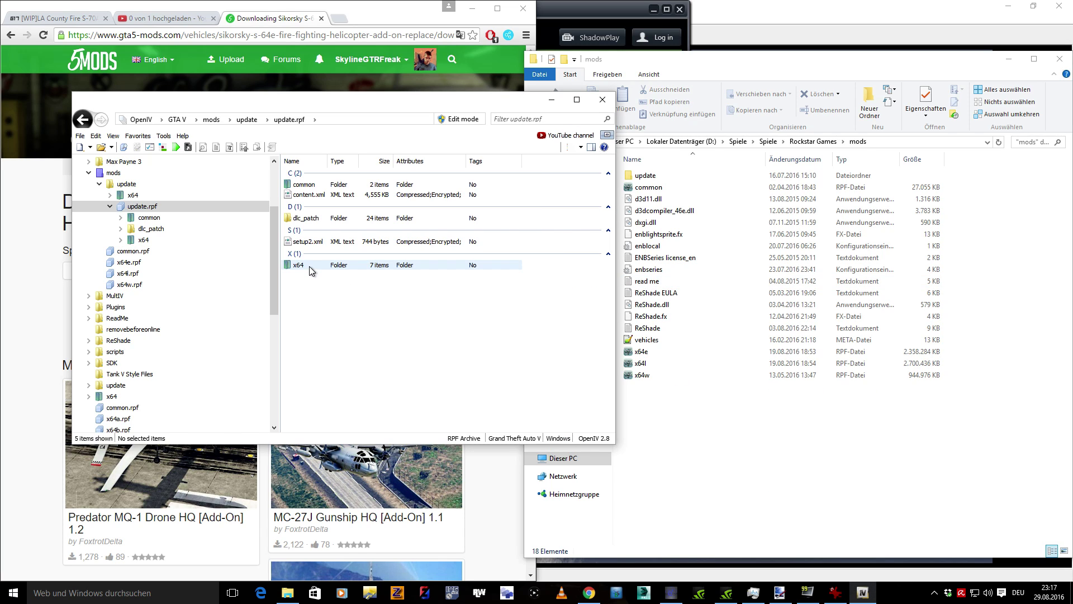
Open update.rpf's common\data folder in OpenIV and bring Explorer back to the s64e folder
{"action": "double_click", "coordinate": [305, 184]}
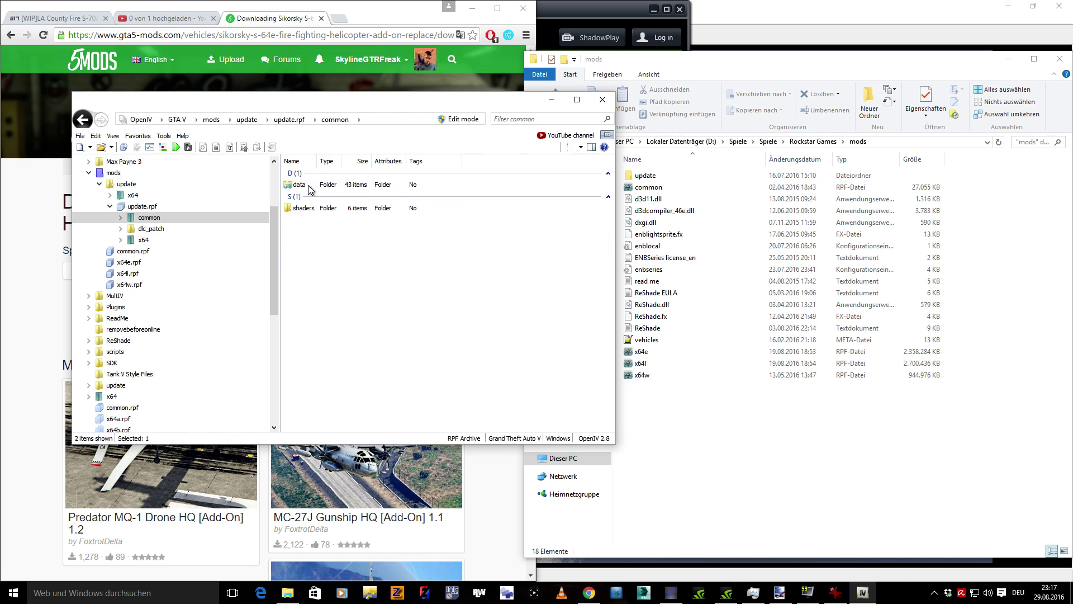
{"action": "double_click", "coordinate": [300, 184]}
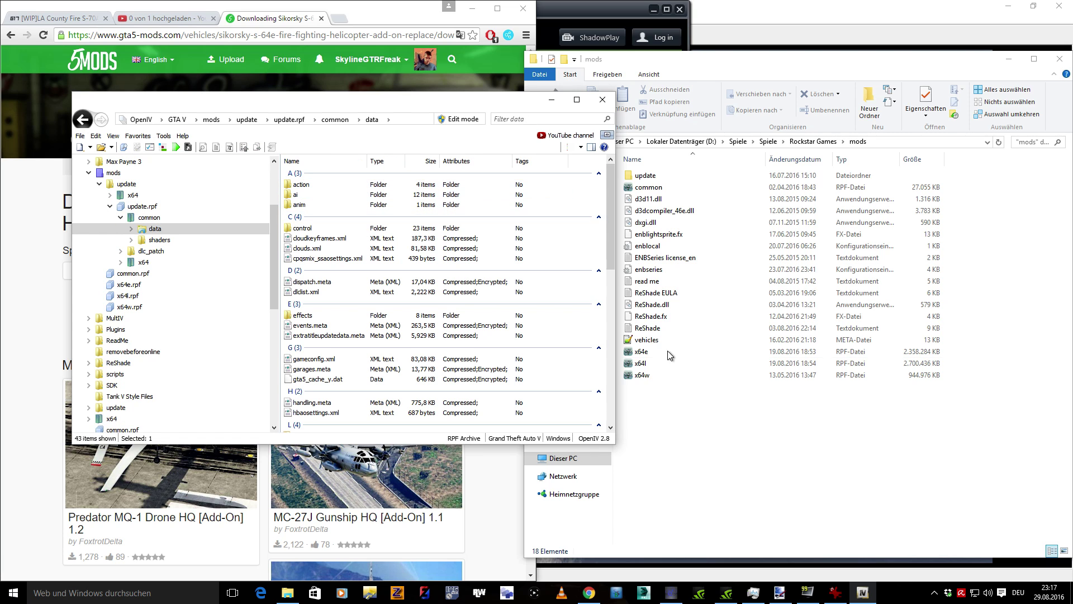
{"action": "left_click", "coordinate": [780, 407]}
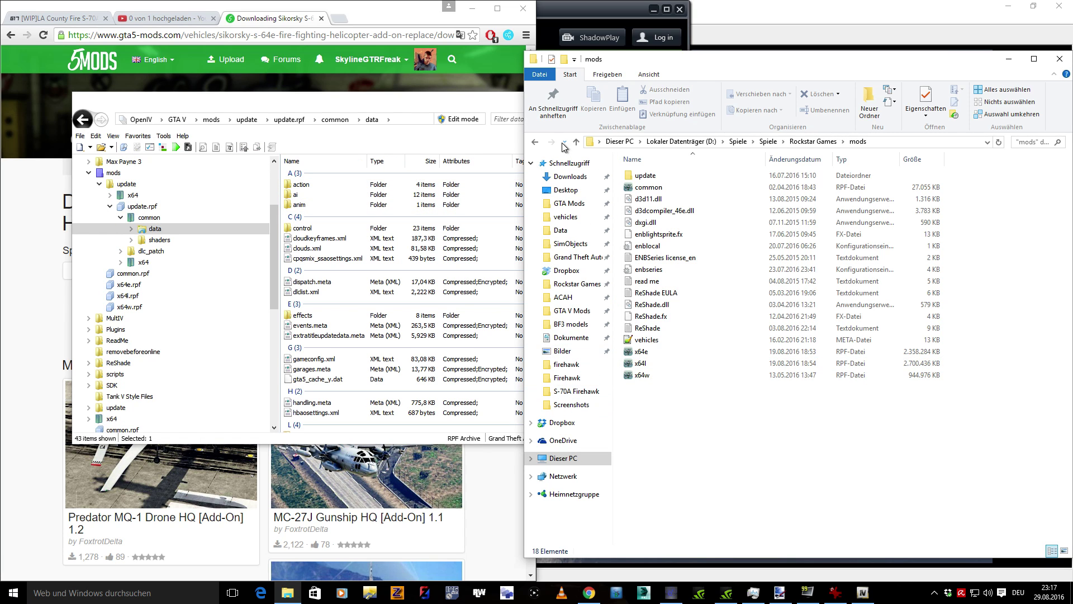
{"action": "left_click", "coordinate": [535, 142]}
{"action": "left_click", "coordinate": [535, 141]}
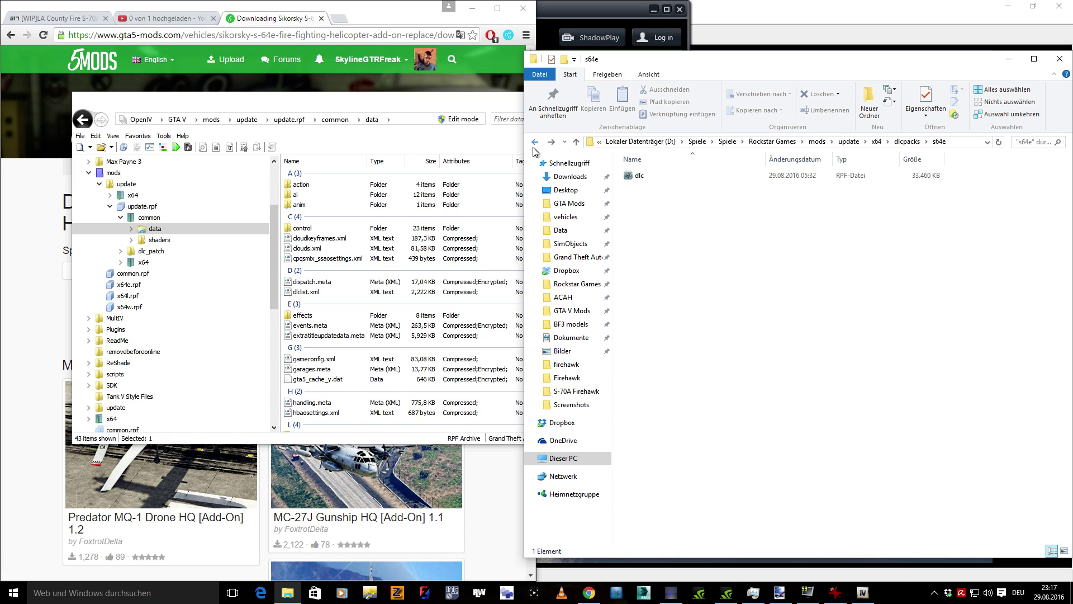
{"action": "left_click", "coordinate": [420, 310]}
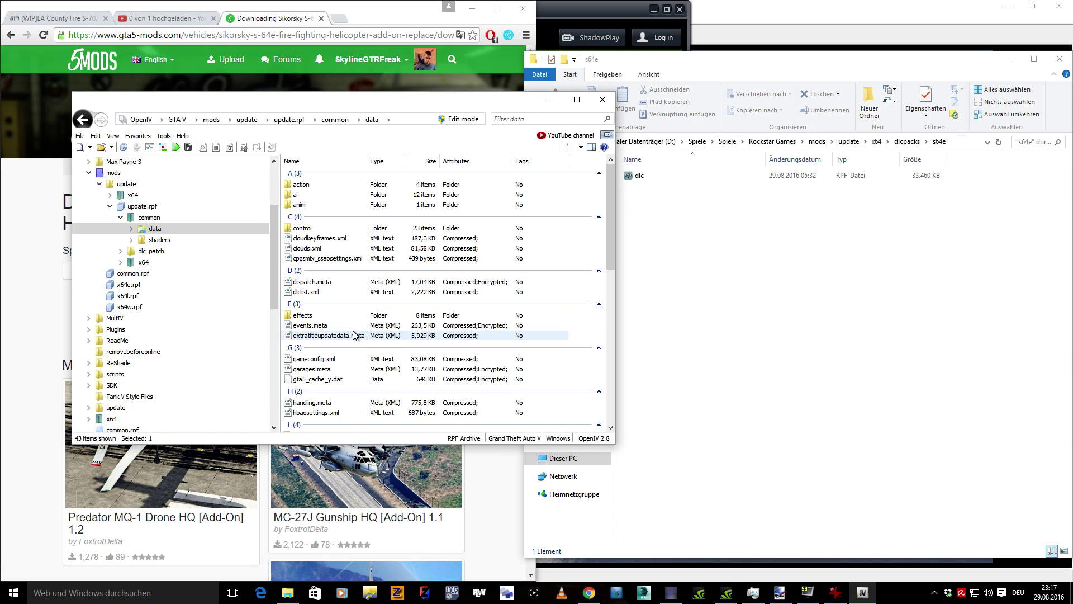
Select dlclist.xml and extratitleupdatedata.meta and enable OpenIV's Edit mode, confirming with Ja
{"action": "left_click", "coordinate": [320, 338]}
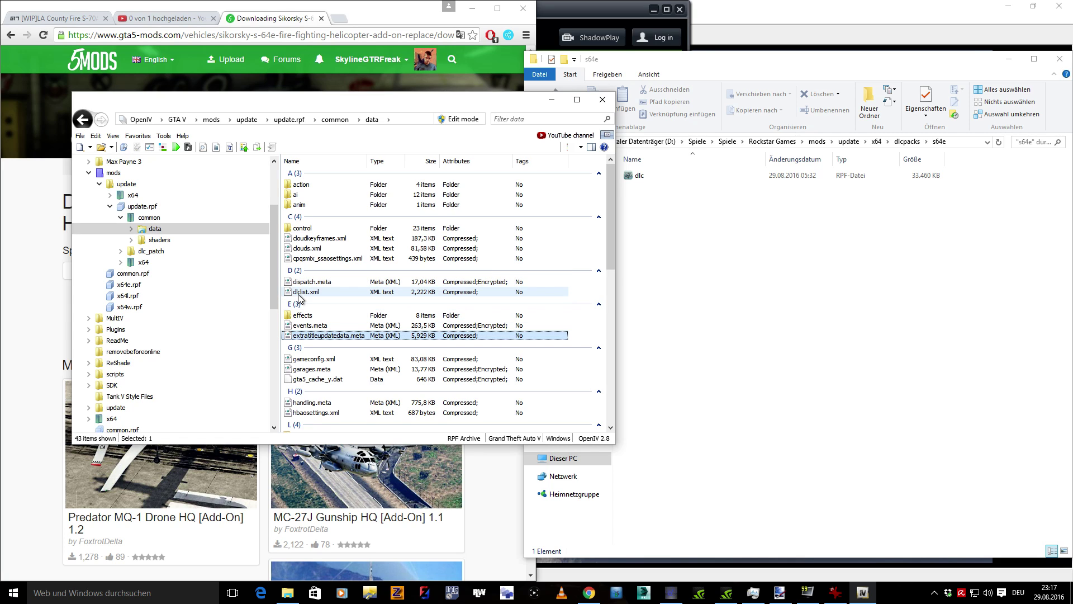
{"action": "left_click", "coordinate": [298, 295], "text": "ctrl"}
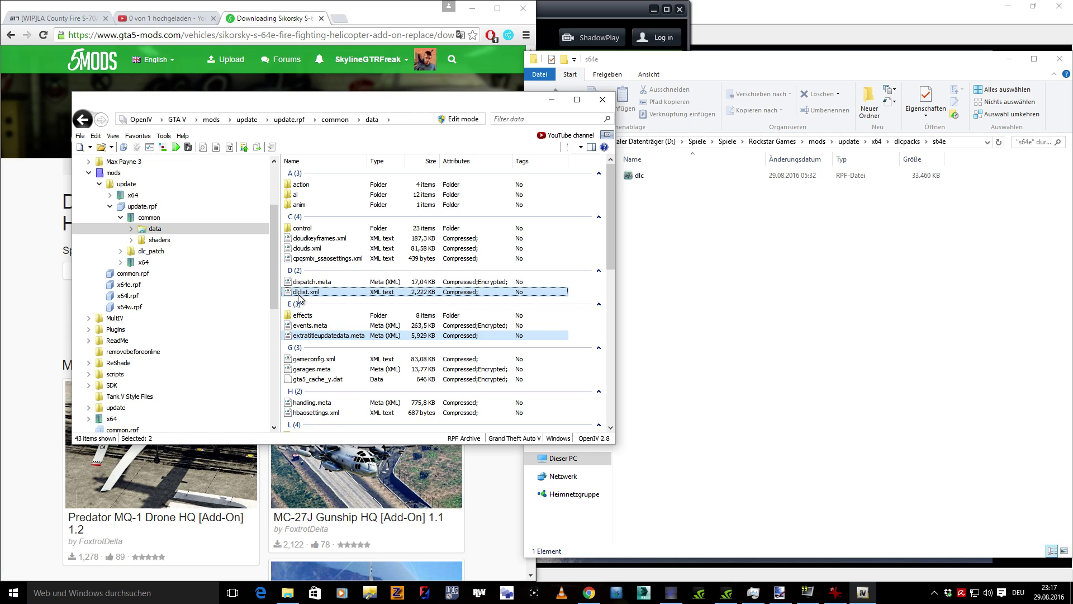
{"action": "left_click", "coordinate": [453, 120]}
{"action": "left_click", "coordinate": [571, 335]}
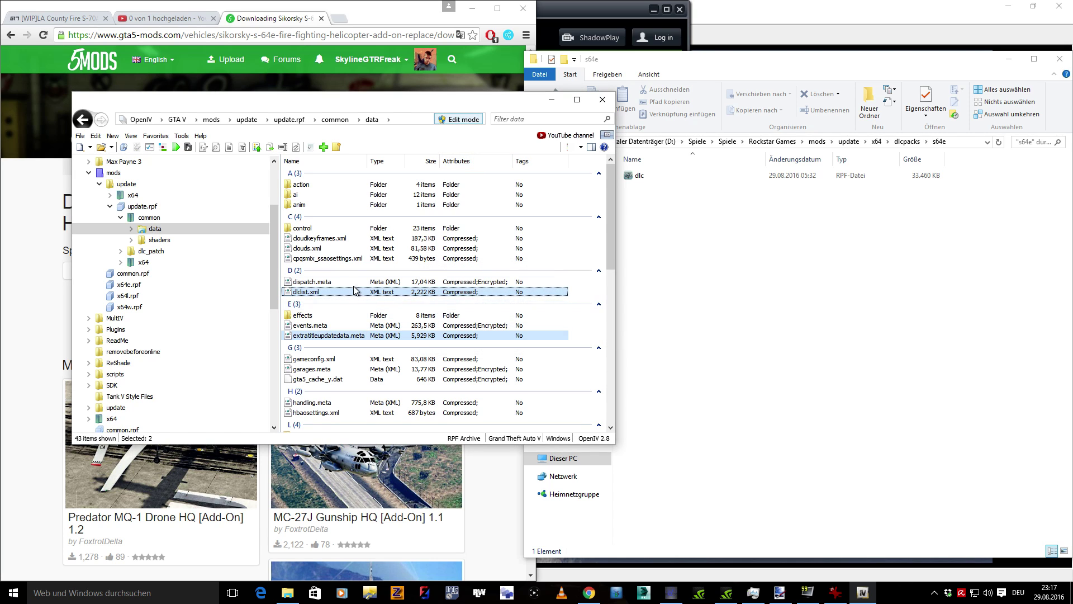
Copy both files into the Explorer s64e folder so it lists 3 items with dlc.rpf
{"action": "left_click_drag", "start_coordinate": [309, 292], "coordinate": [414, 293]}
{"action": "right_click", "coordinate": [402, 292]}
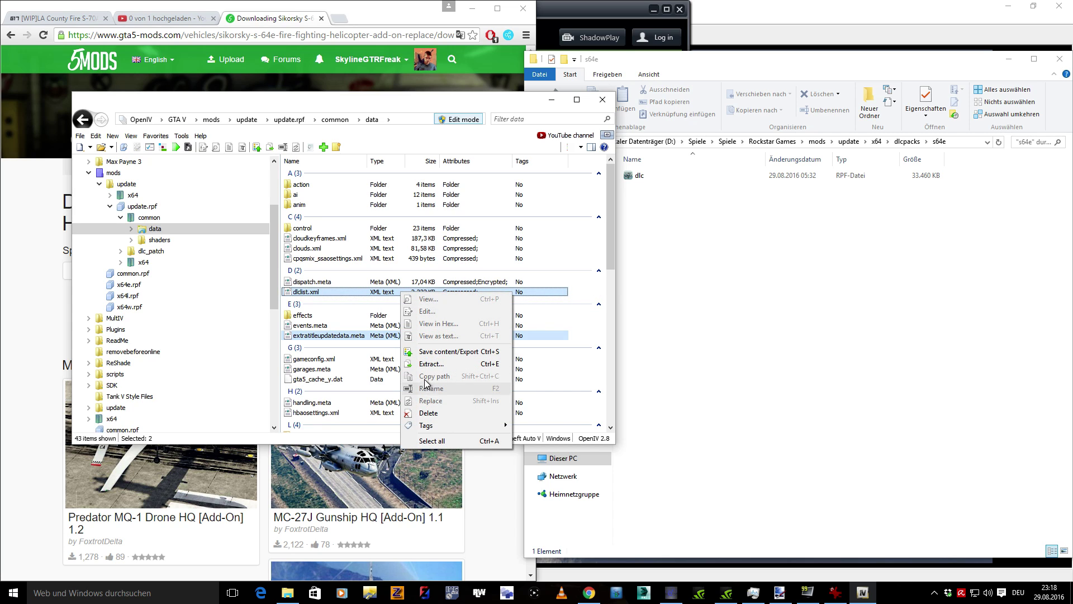
{"action": "left_click", "coordinate": [344, 292]}
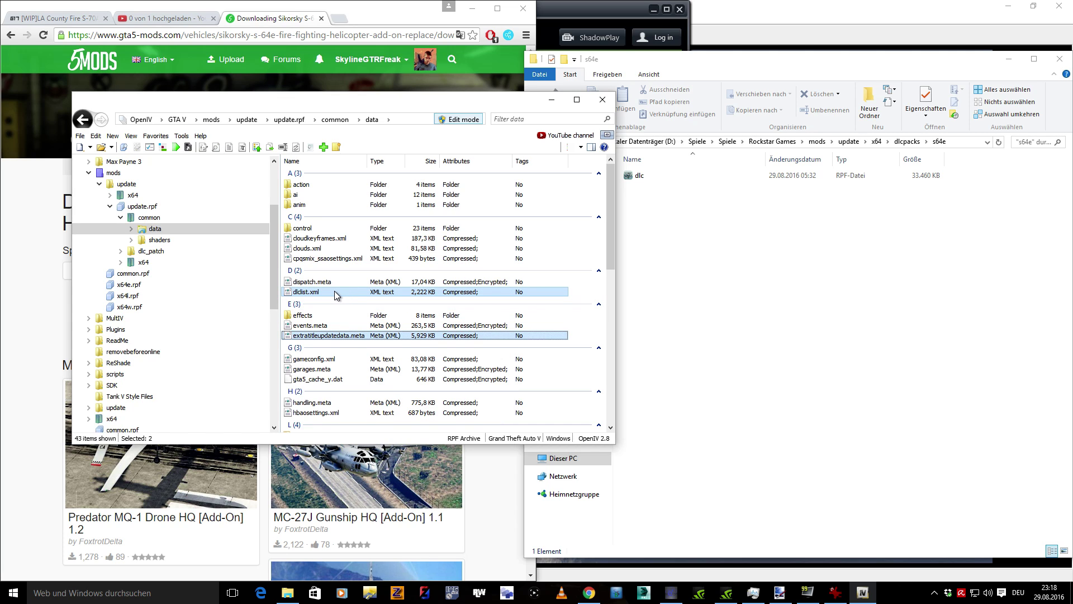
{"action": "left_click_drag", "start_coordinate": [343, 293], "coordinate": [769, 330]}
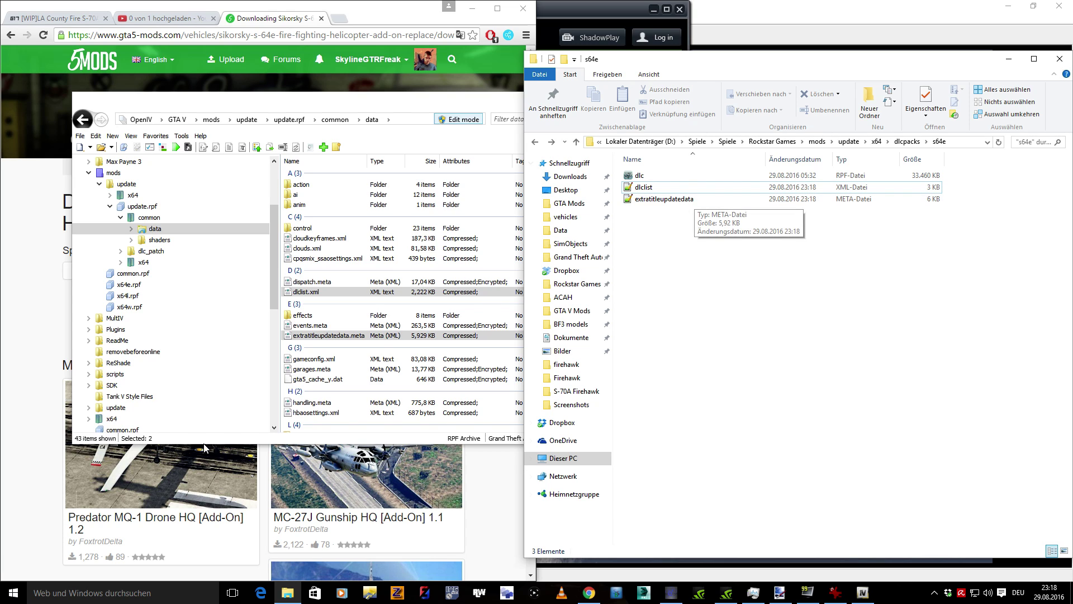
Open the s64e copy of dlclist.xml in Notepad++ and scroll down to its final patchday11ng entry
{"action": "left_click", "coordinate": [12, 593]}
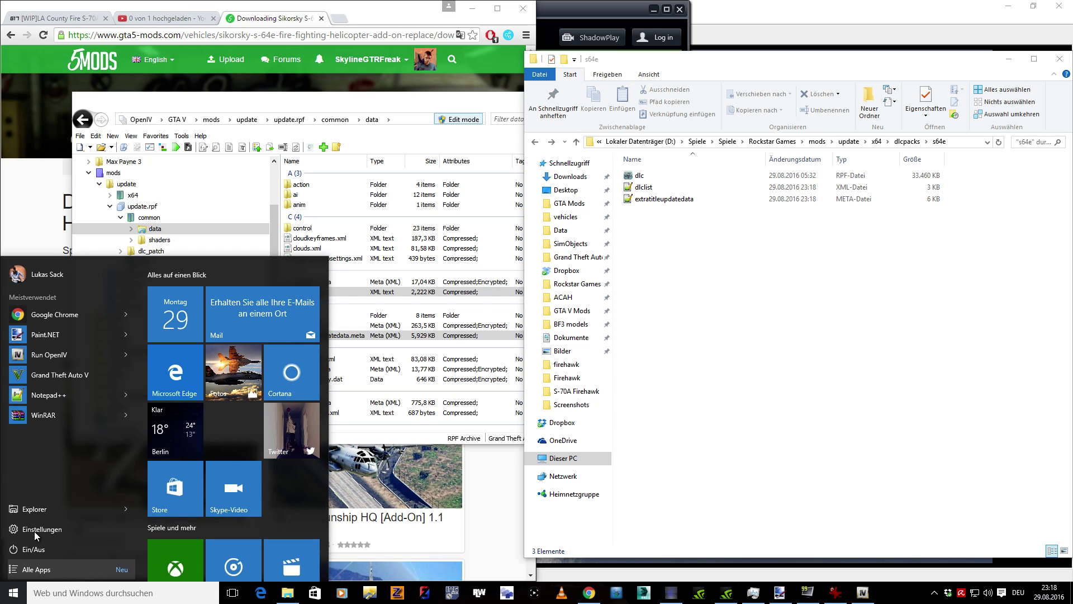
{"action": "left_click", "coordinate": [658, 352]}
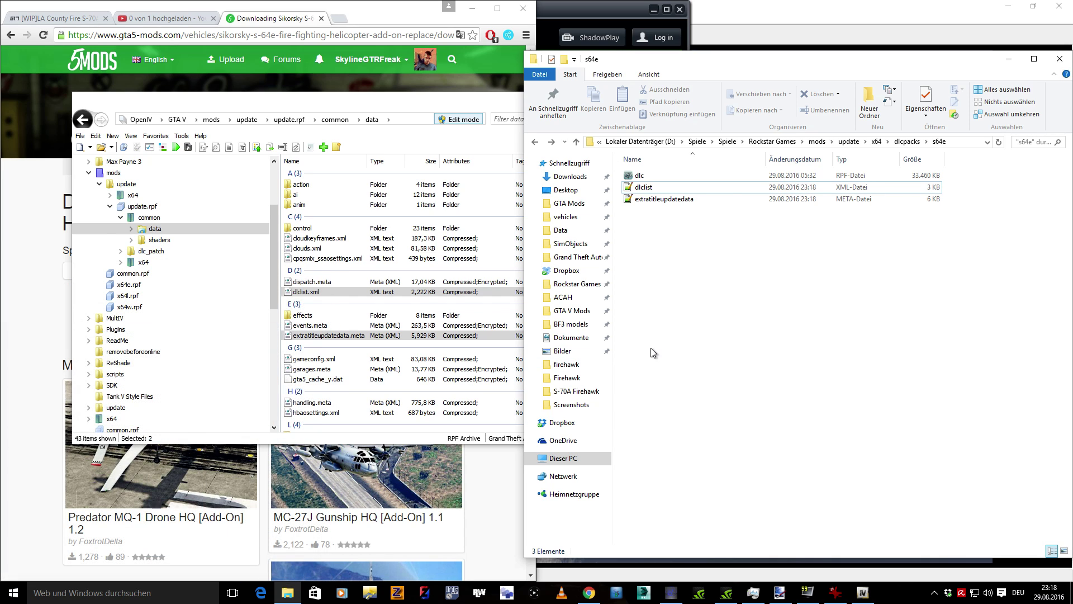
{"action": "double_click", "coordinate": [649, 192]}
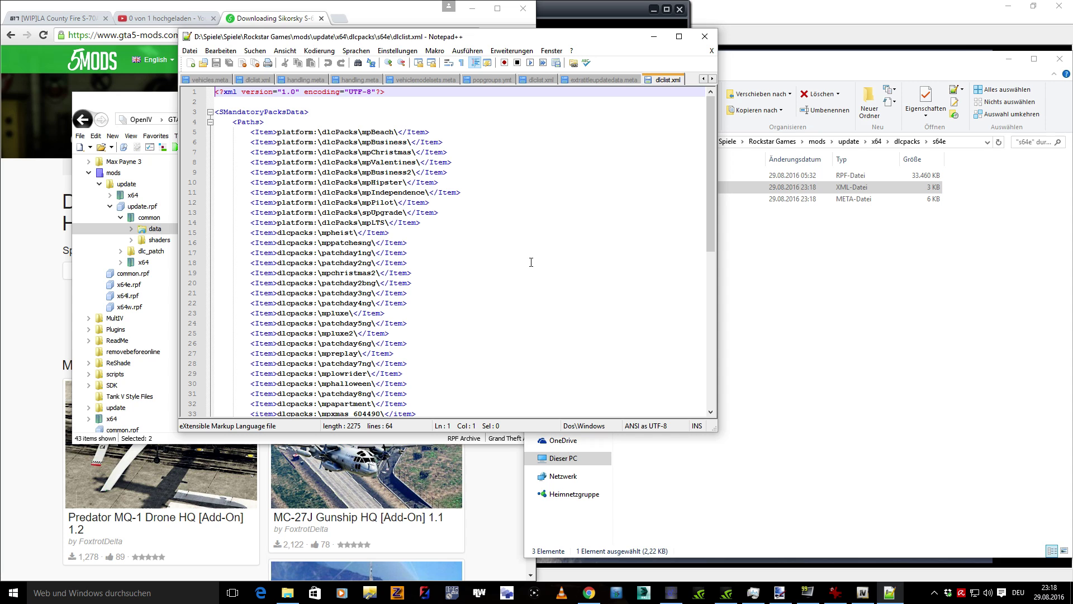
{"action": "scroll", "coordinate": [531, 262], "scroll_direction": "down", "scroll_amount": 10}
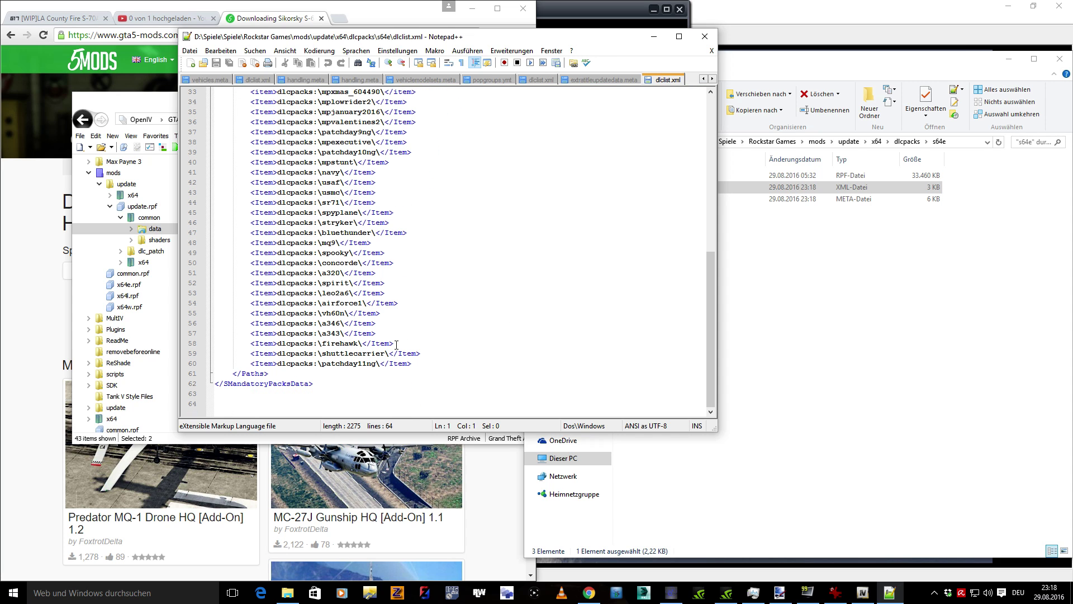
{"action": "scroll", "coordinate": [394, 345], "scroll_direction": "up", "scroll_amount": 10}
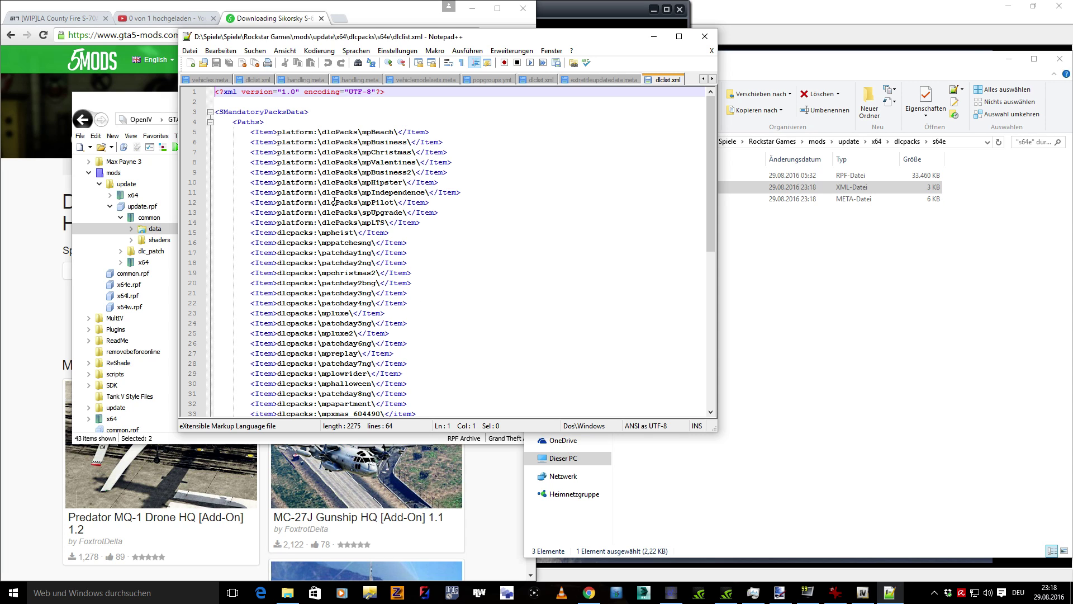
{"action": "scroll", "coordinate": [360, 232], "scroll_direction": "down", "scroll_amount": 10}
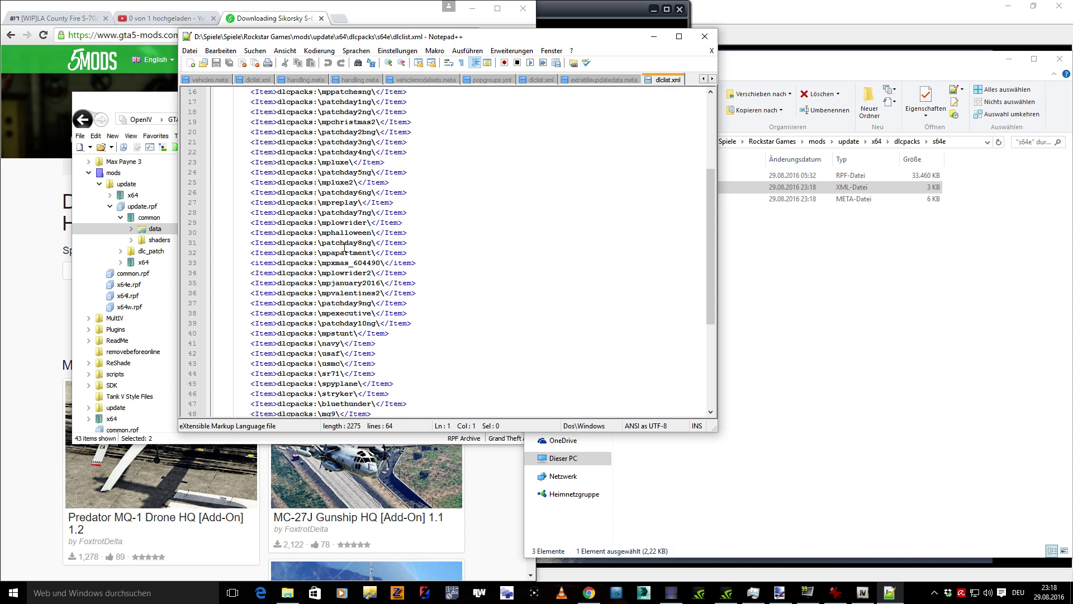
{"action": "scroll", "coordinate": [344, 247], "scroll_direction": "up", "scroll_amount": 10}
{"action": "scroll", "coordinate": [344, 248], "scroll_direction": "down", "scroll_amount": 11}
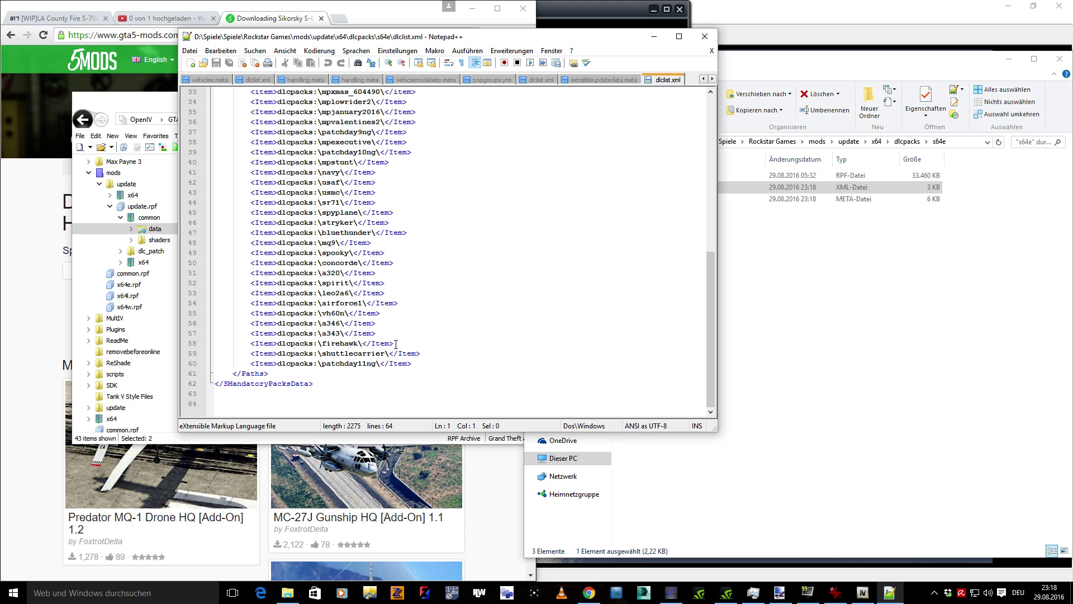
Duplicate the firehawk Item line of dlclist.xml onto a new line 59
{"action": "left_click_drag", "start_coordinate": [395, 344], "coordinate": [250, 345]}
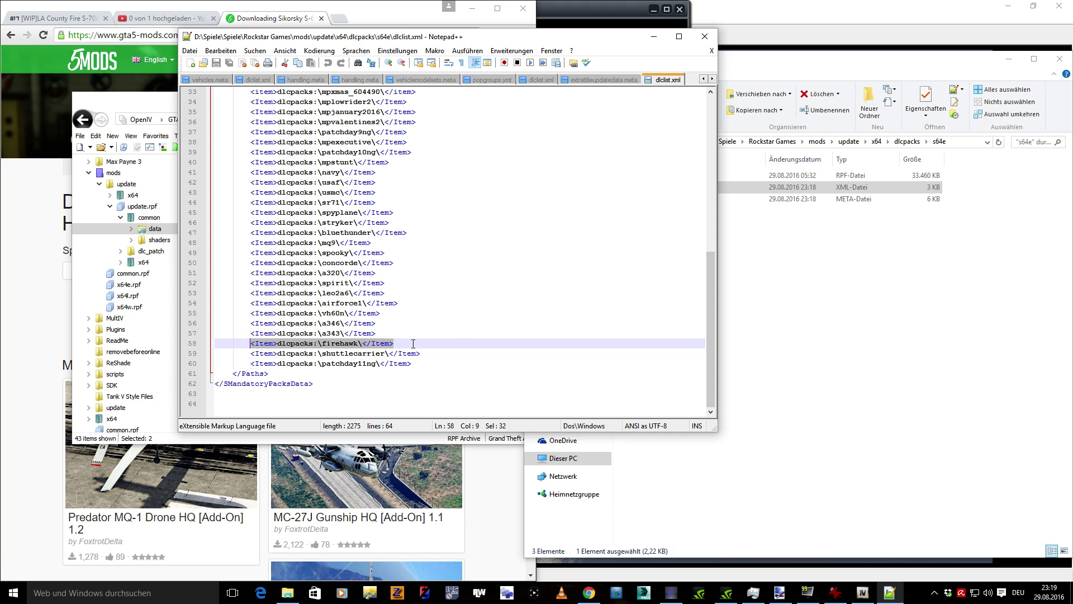
{"action": "right_click", "coordinate": [367, 345]}
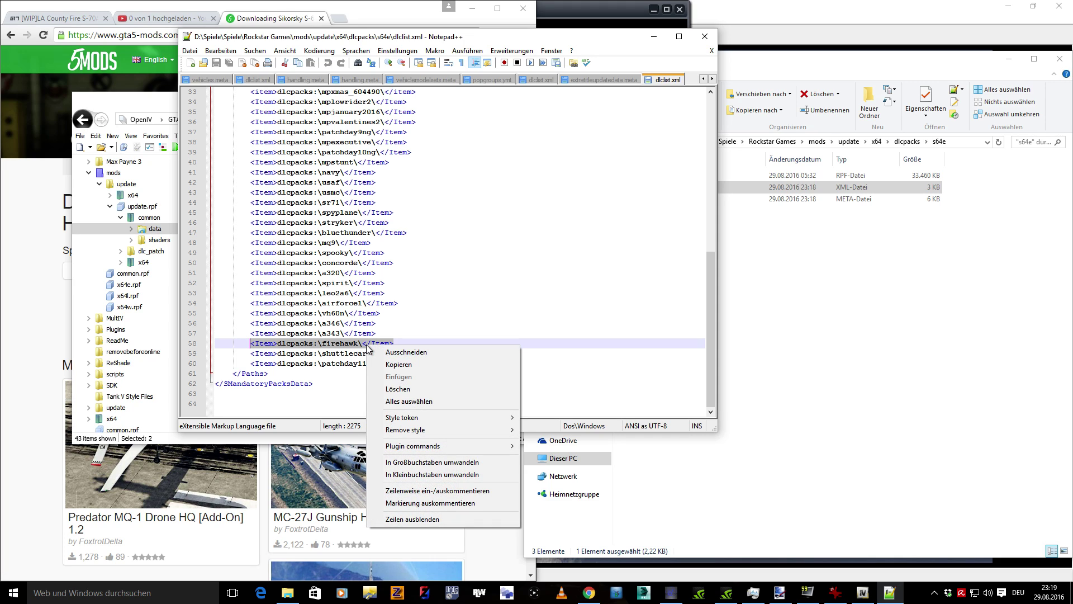
{"action": "left_click", "coordinate": [407, 364]}
{"action": "left_click", "coordinate": [397, 345]}
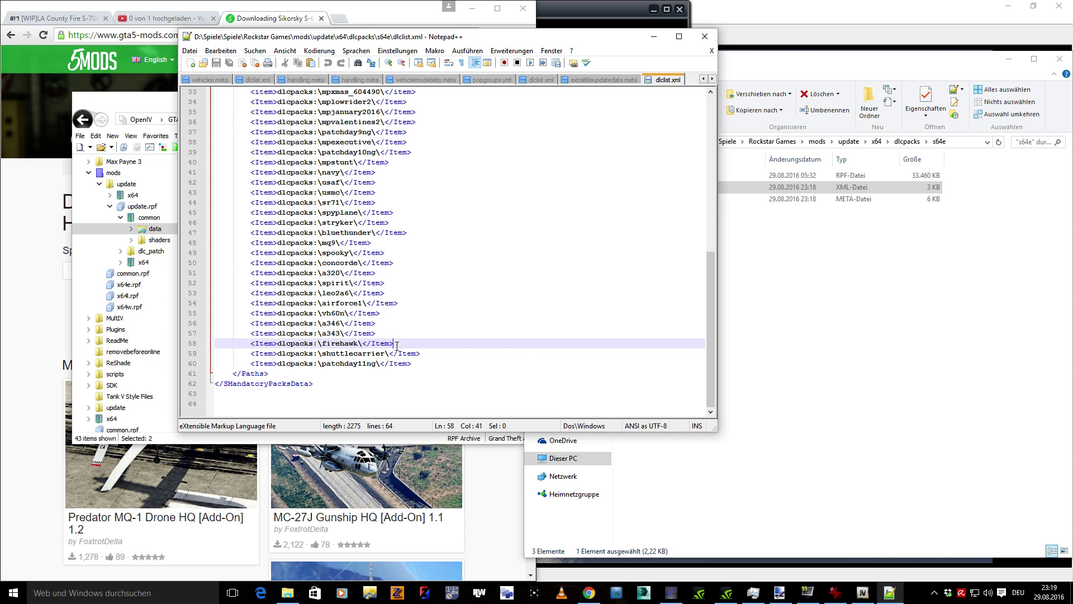
{"action": "key", "text": "Return"}
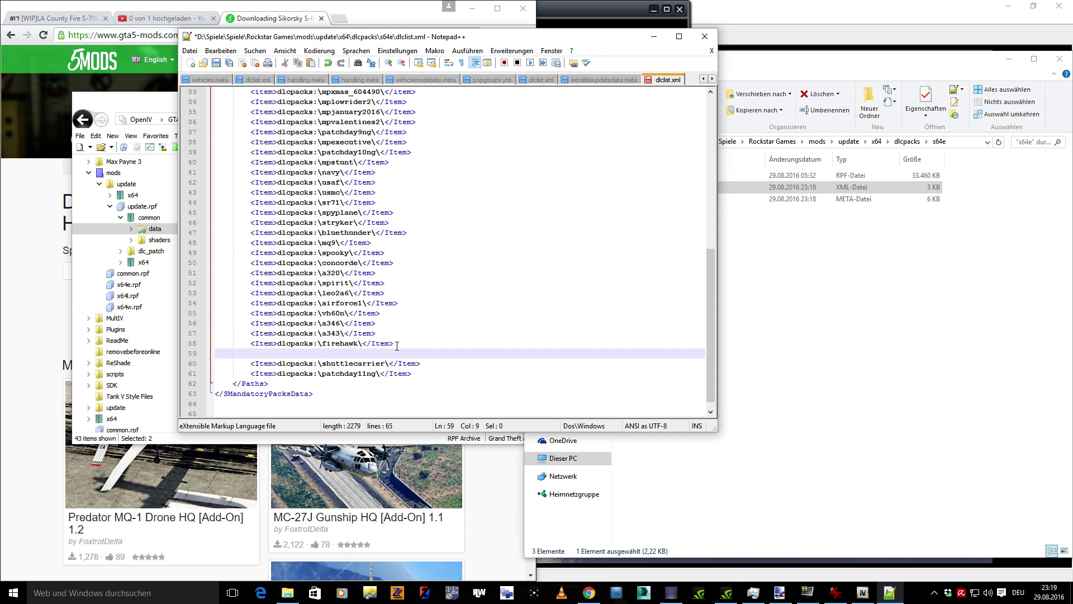
{"action": "right_click", "coordinate": [260, 355]}
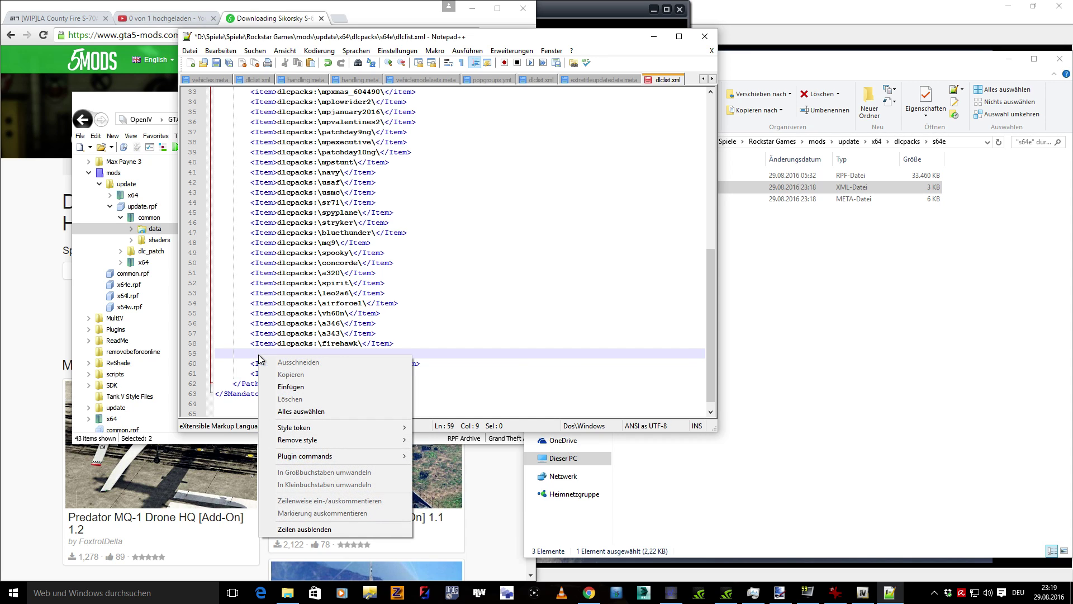
{"action": "left_click", "coordinate": [328, 386]}
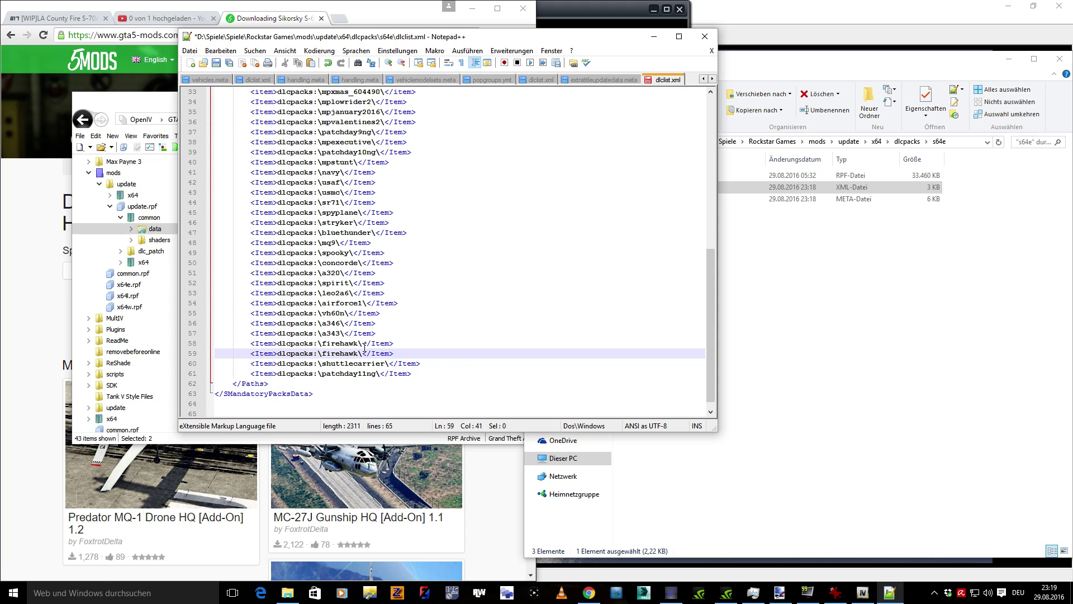
Change the duplicate's firehawk to s64e, making dlcpacks:\s64e\, and save dlclist.xml
{"action": "left_click_drag", "start_coordinate": [361, 353], "coordinate": [322, 353]}
{"action": "key", "text": "Delete"}
{"action": "left_click", "coordinate": [915, 218]}
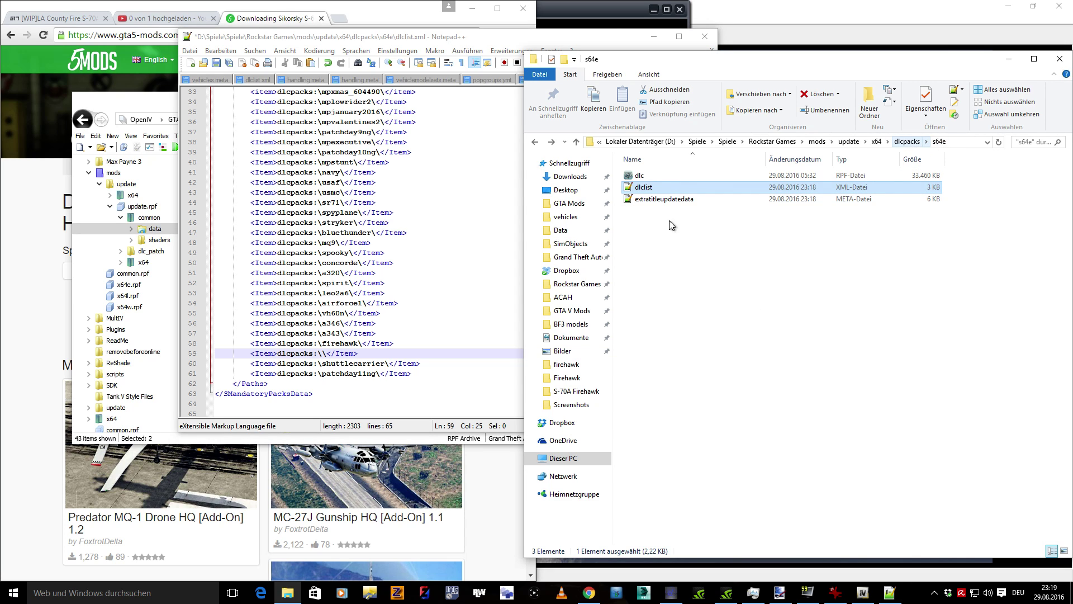
{"action": "key", "text": "alt+Tab"}
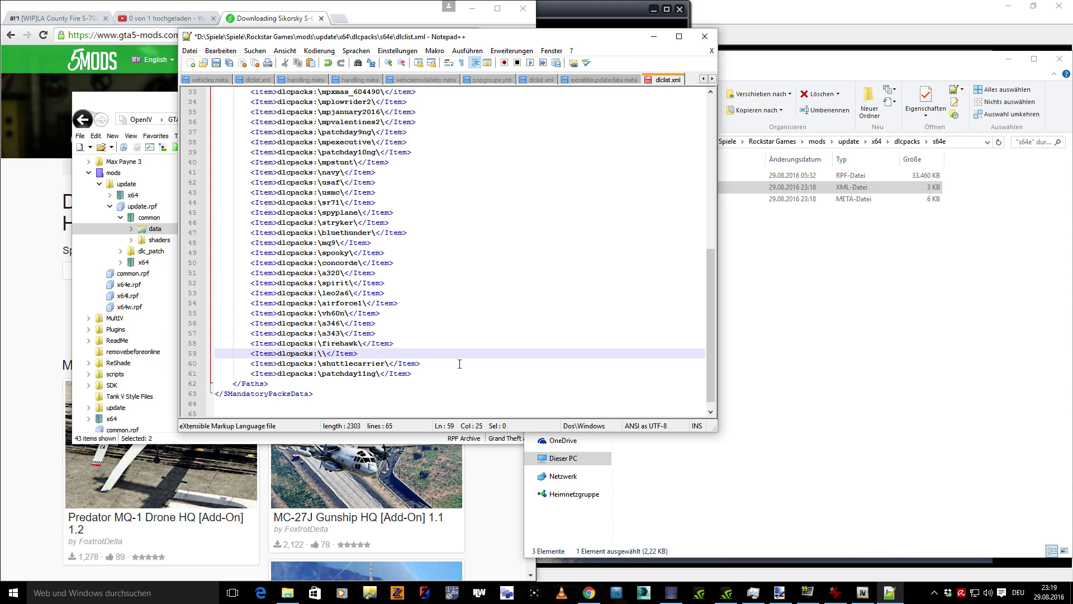
{"action": "type", "text": "s64e"}
{"action": "left_click", "coordinate": [216, 62]}
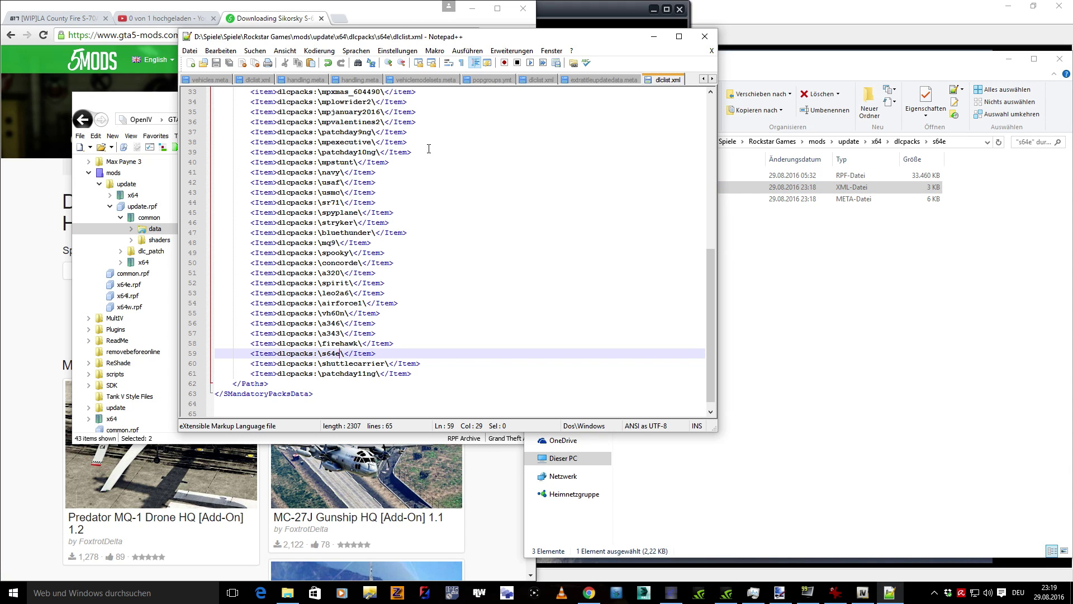
In extratitleupdatedata.meta, duplicate the firehawk mount item (lines 165–168) below itself
{"action": "left_click", "coordinate": [596, 81]}
{"action": "left_click", "coordinate": [411, 334]}
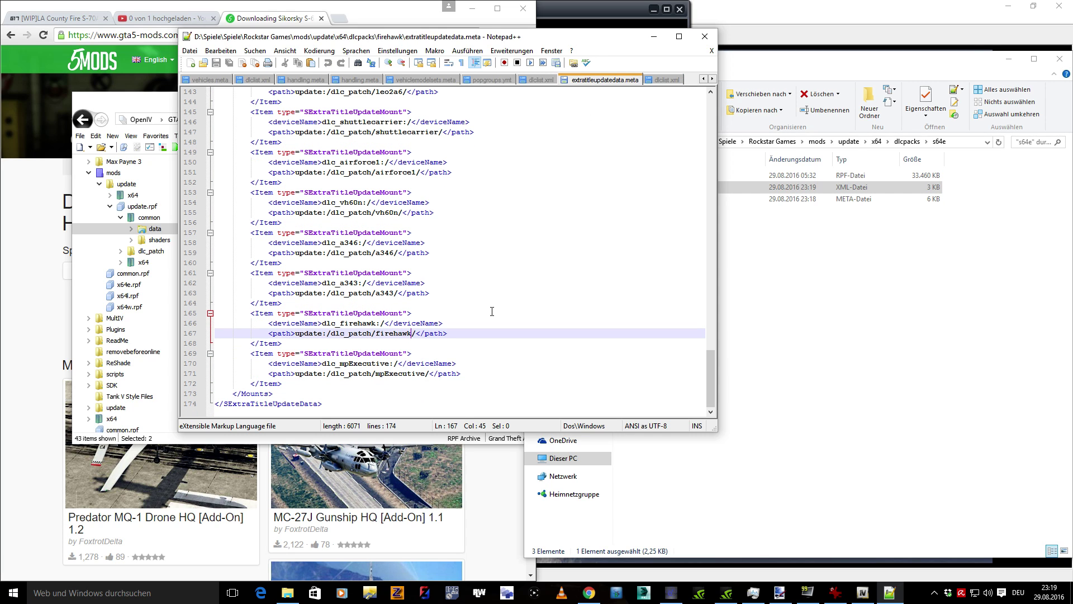
{"action": "left_click", "coordinate": [294, 343]}
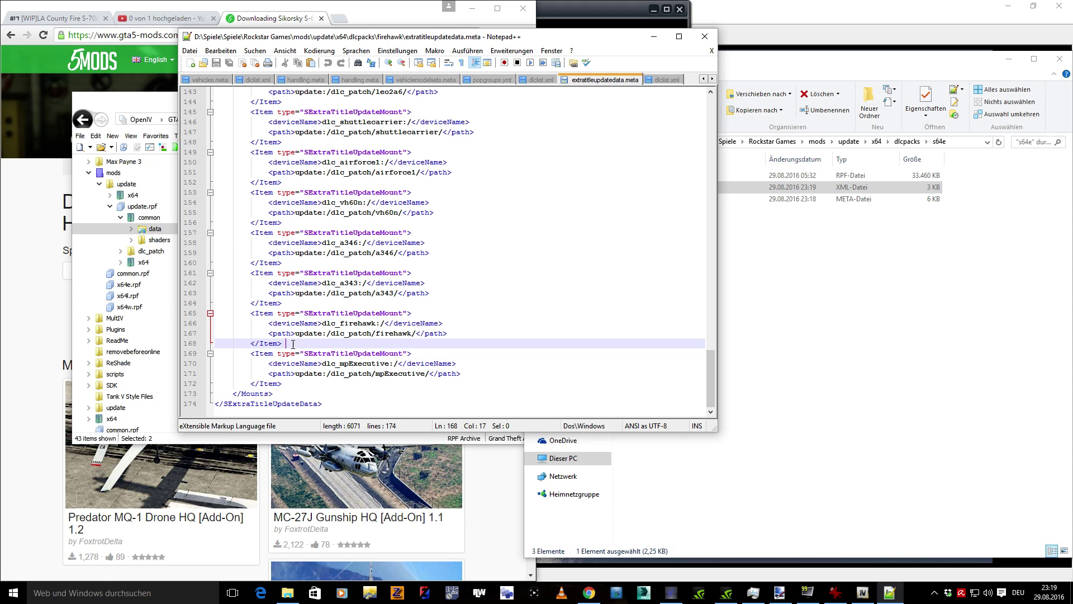
{"action": "left_click_drag", "start_coordinate": [293, 345], "coordinate": [292, 334]}
{"action": "left_click", "coordinate": [293, 344]}
{"action": "left_click_drag", "start_coordinate": [287, 338], "coordinate": [289, 304]}
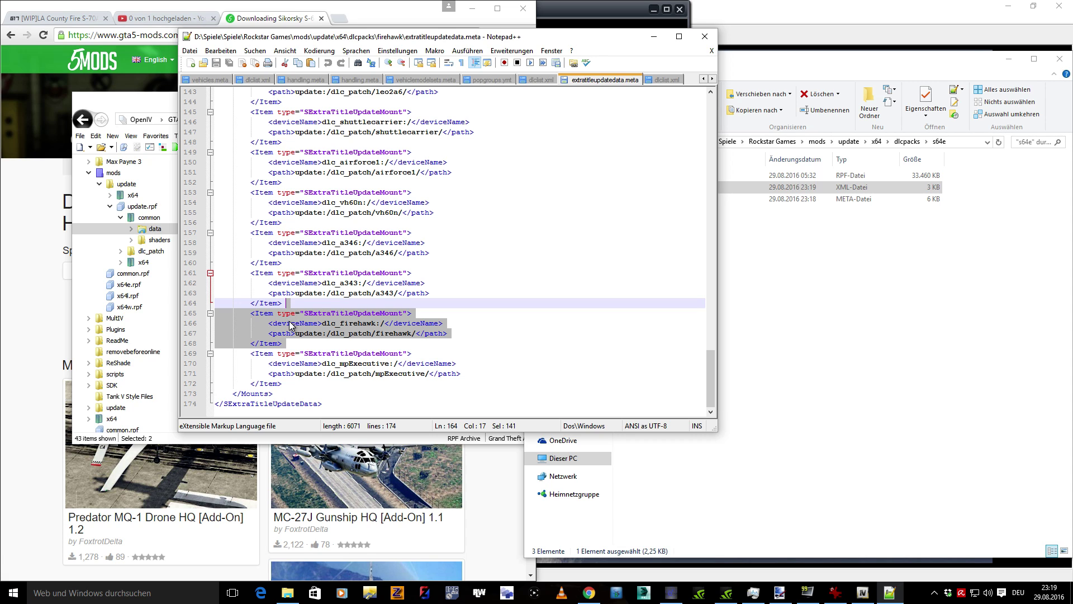
{"action": "right_click", "coordinate": [355, 332]}
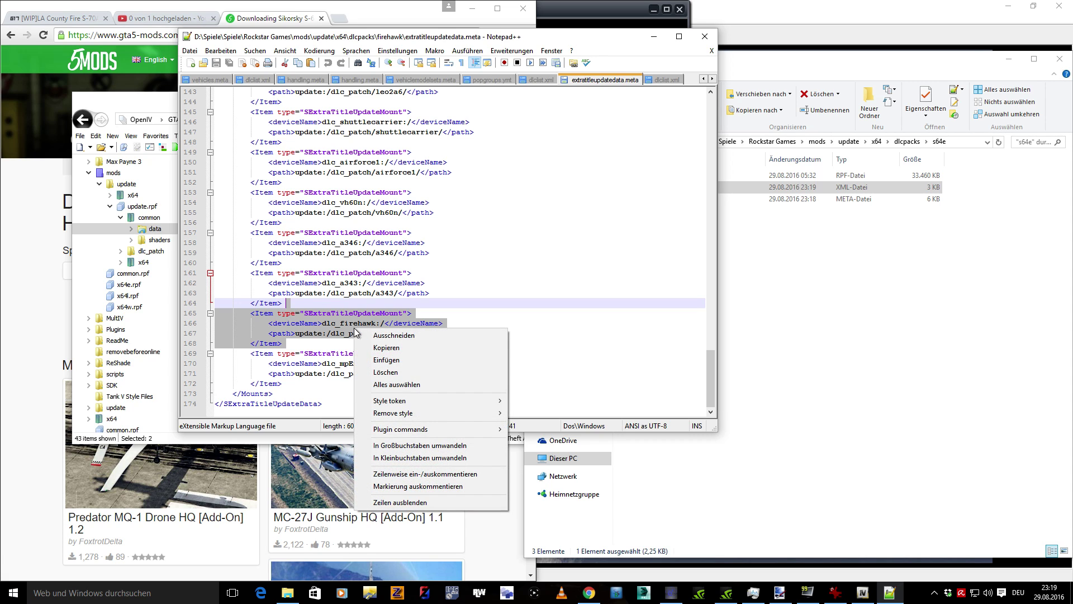
{"action": "left_click", "coordinate": [387, 347]}
{"action": "left_click", "coordinate": [296, 344]}
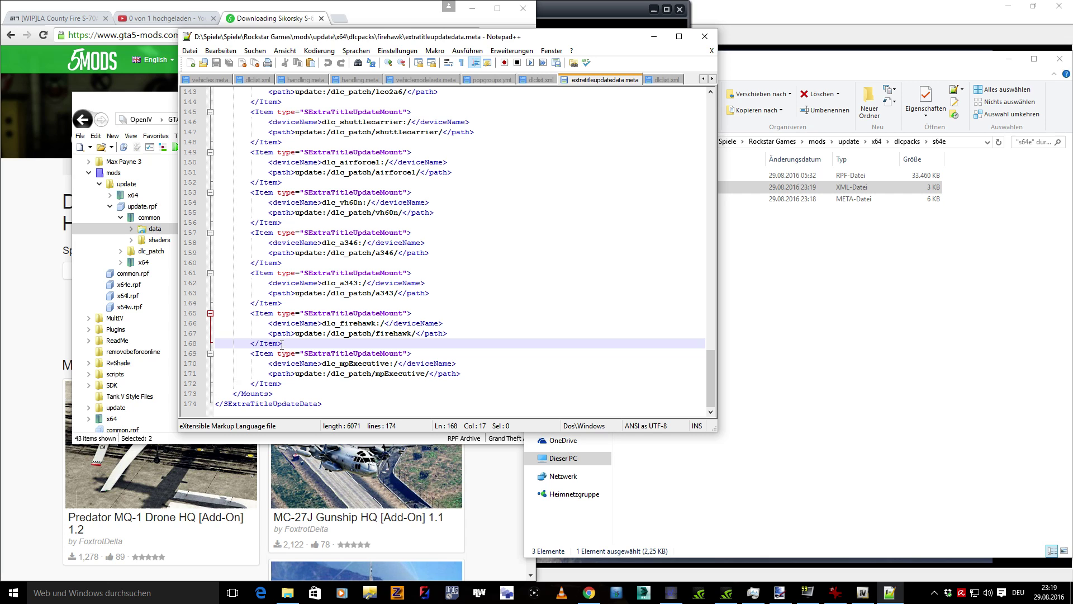
{"action": "right_click", "coordinate": [301, 343]}
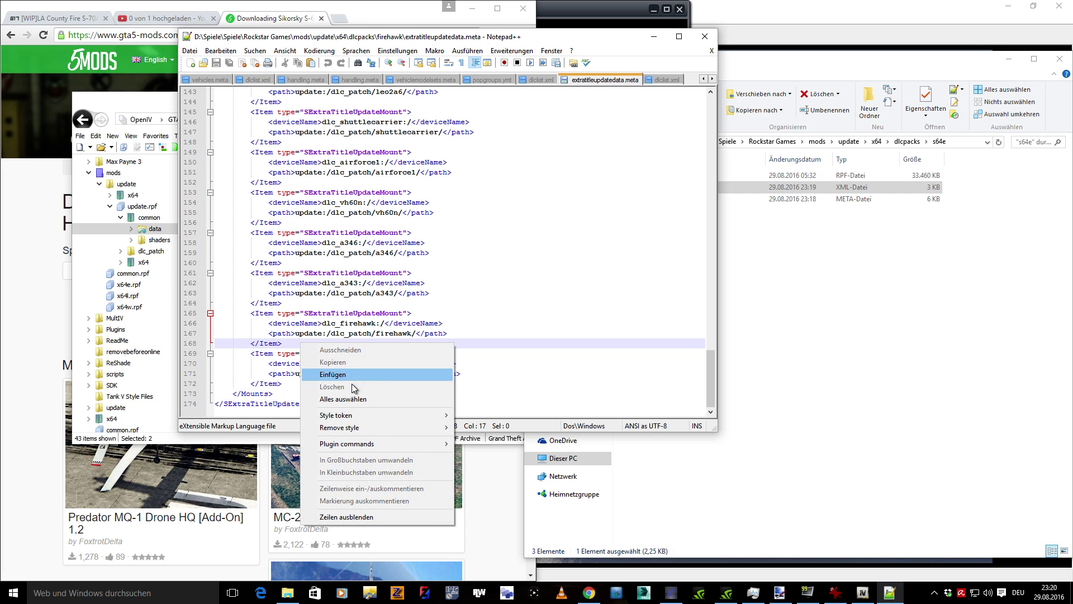
{"action": "left_click", "coordinate": [344, 373]}
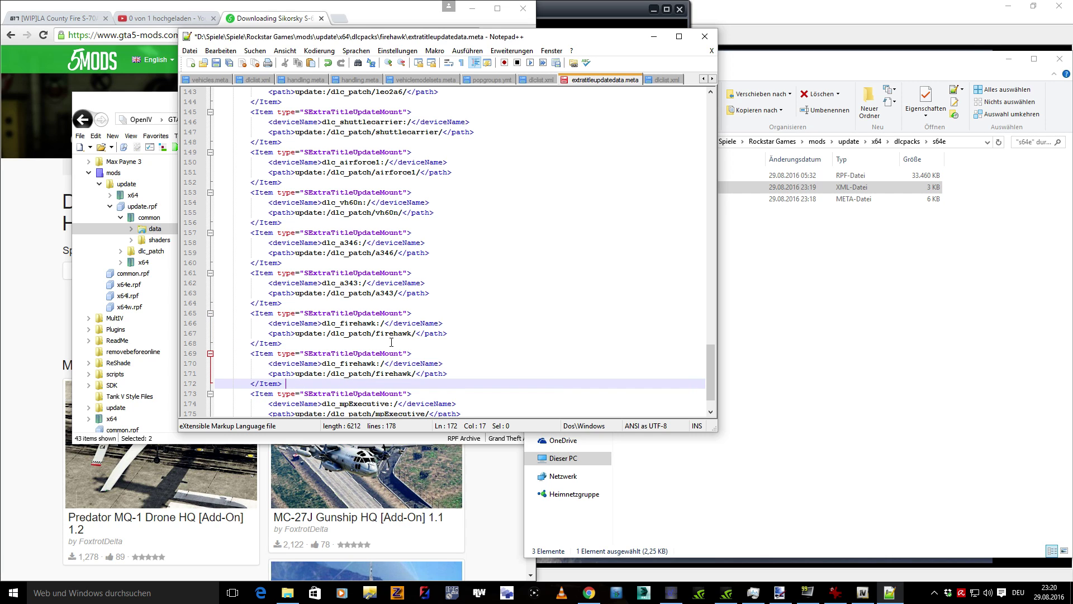
Rename the copy's deviceName to dlc_s64e and path to update:/dlc_patch/s64e/, then save
{"action": "scroll", "coordinate": [391, 343], "scroll_direction": "down", "scroll_amount": 1}
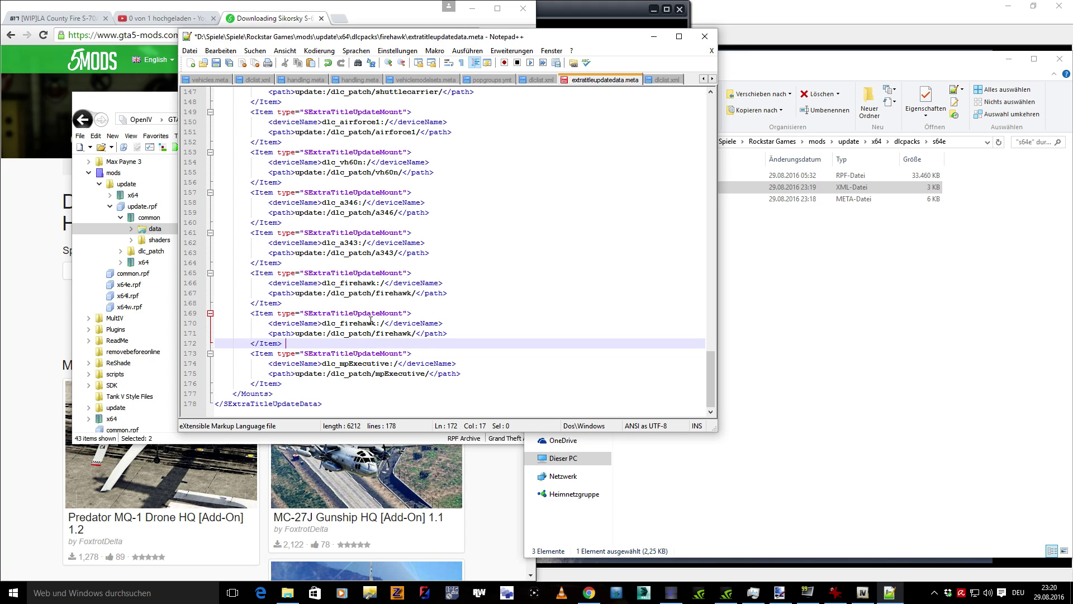
{"action": "left_click_drag", "start_coordinate": [376, 323], "coordinate": [343, 323]}
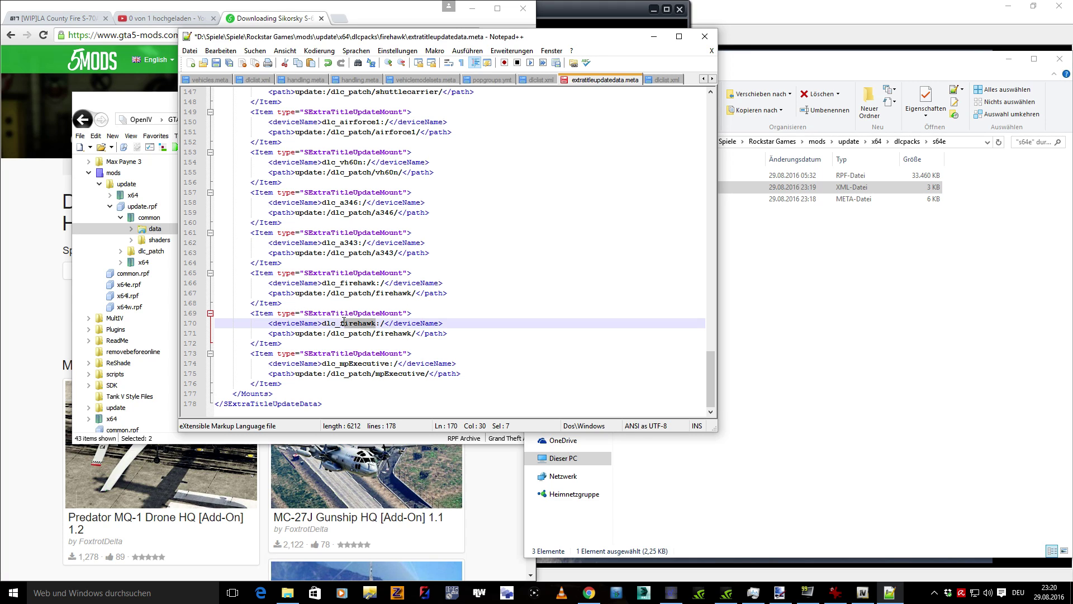
{"action": "key", "text": "BackSpace"}
{"action": "key", "text": "BackSpace"}
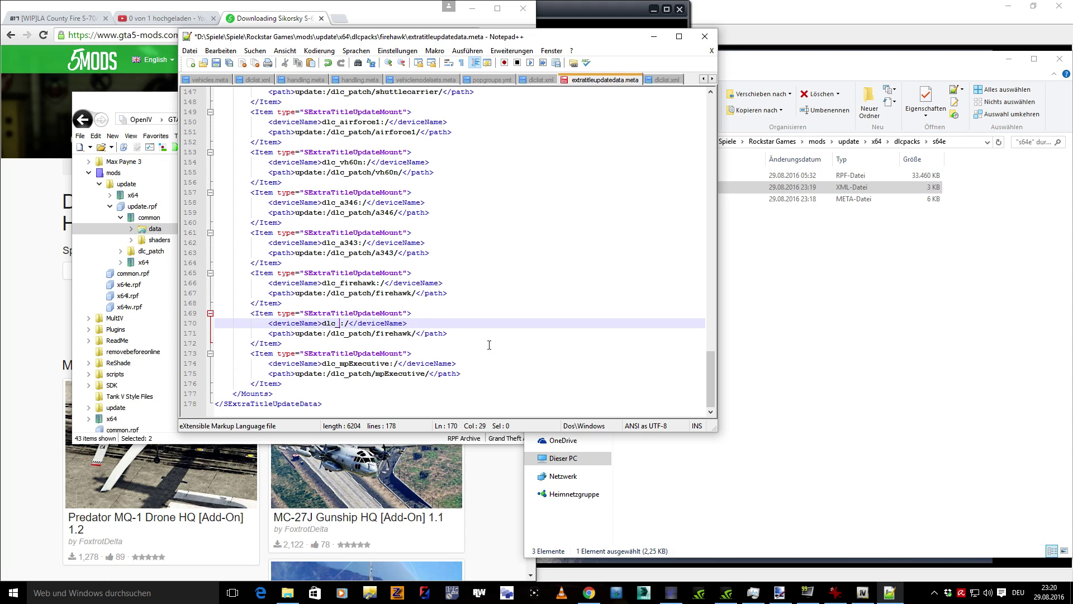
{"action": "type", "text": "s64e"}
{"action": "left_click_drag", "start_coordinate": [412, 333], "coordinate": [374, 333]}
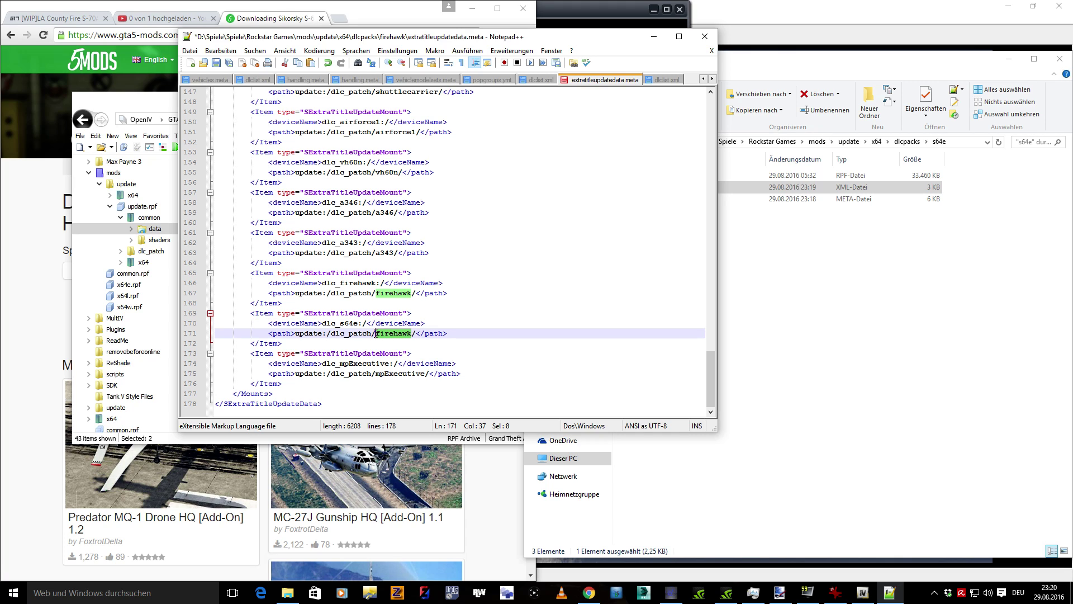
{"action": "type", "text": "s64e"}
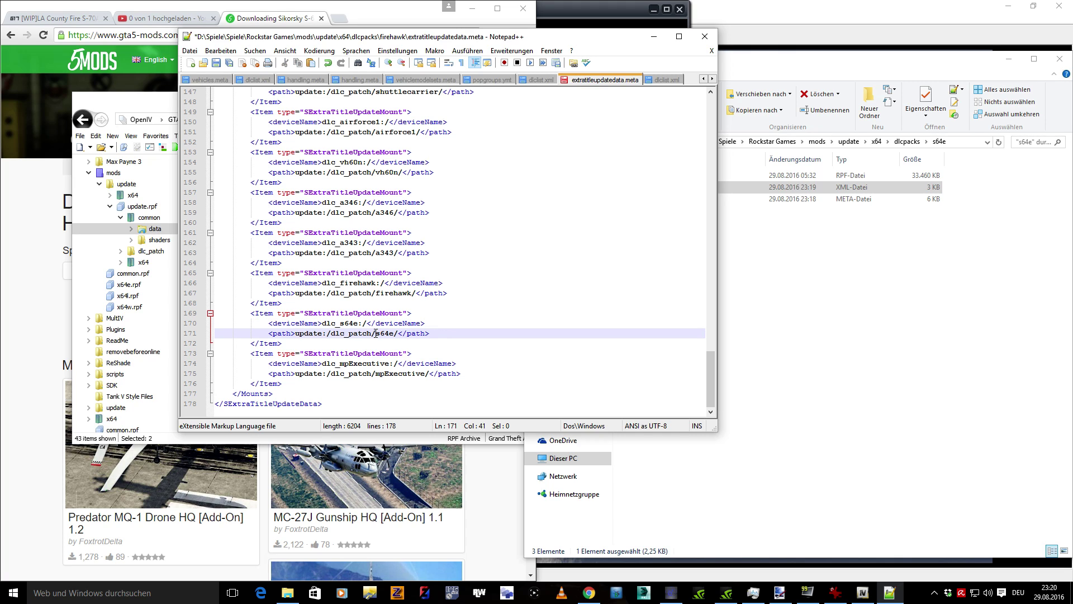
{"action": "left_click", "coordinate": [216, 62]}
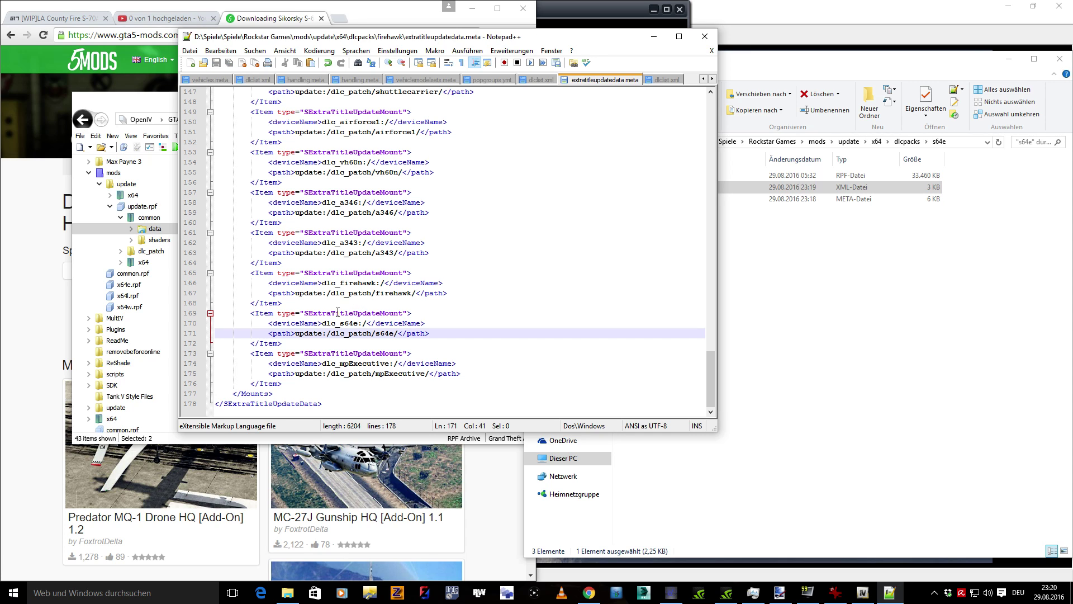
Close Notepad++ and import the edited dlclist.xml and extratitleupdatedata.meta into update.rpf\common\data
{"action": "left_click", "coordinate": [670, 80]}
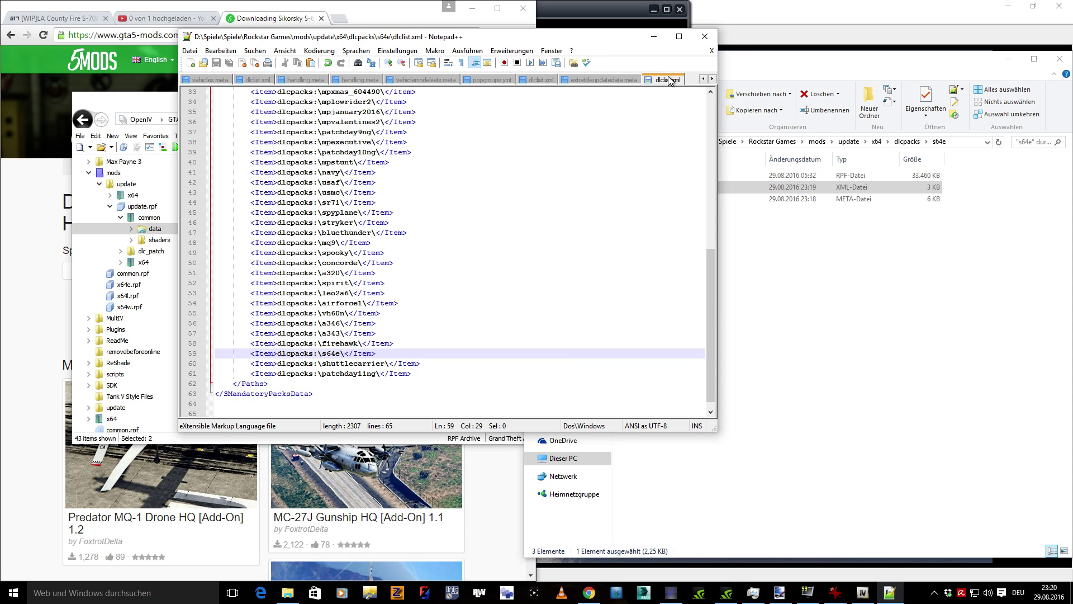
{"action": "left_click", "coordinate": [703, 37]}
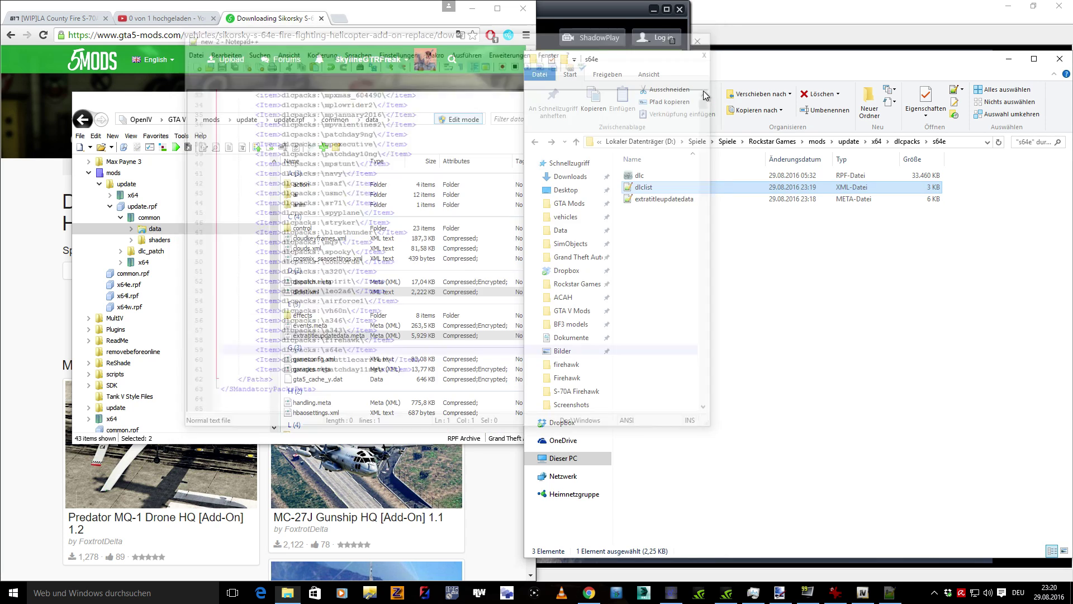
{"action": "left_click_drag", "start_coordinate": [670, 212], "coordinate": [335, 324]}
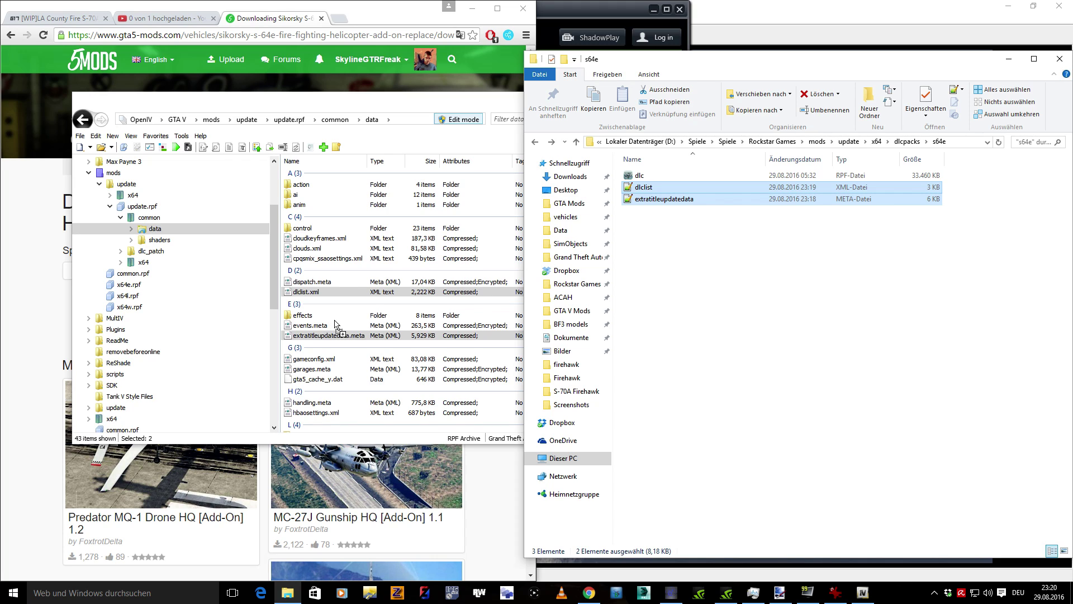
{"action": "left_click_drag", "start_coordinate": [335, 324], "coordinate": [336, 325]}
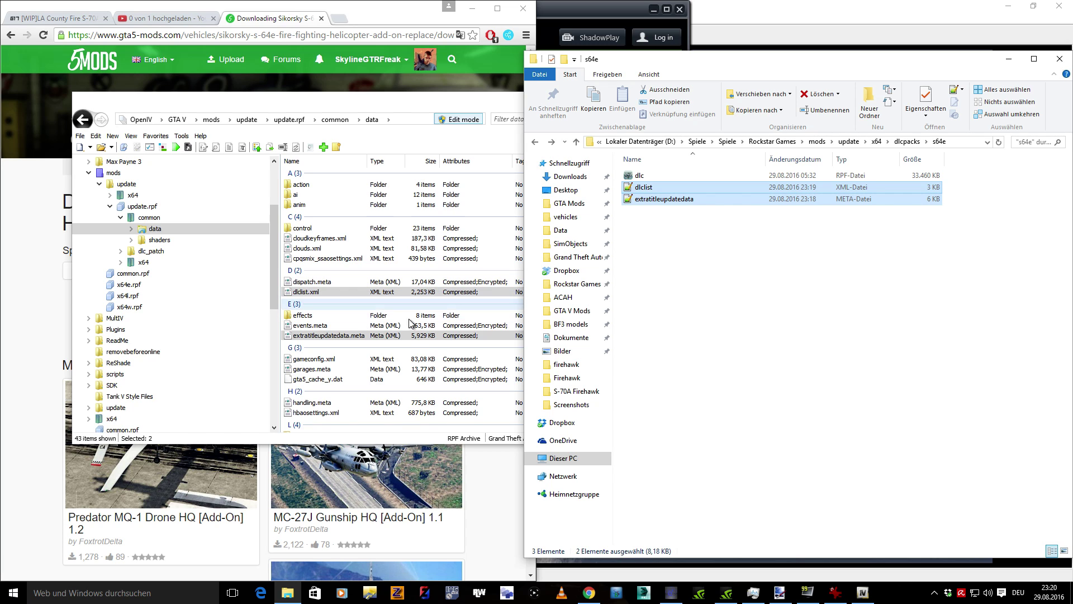
{"action": "left_click", "coordinate": [658, 324]}
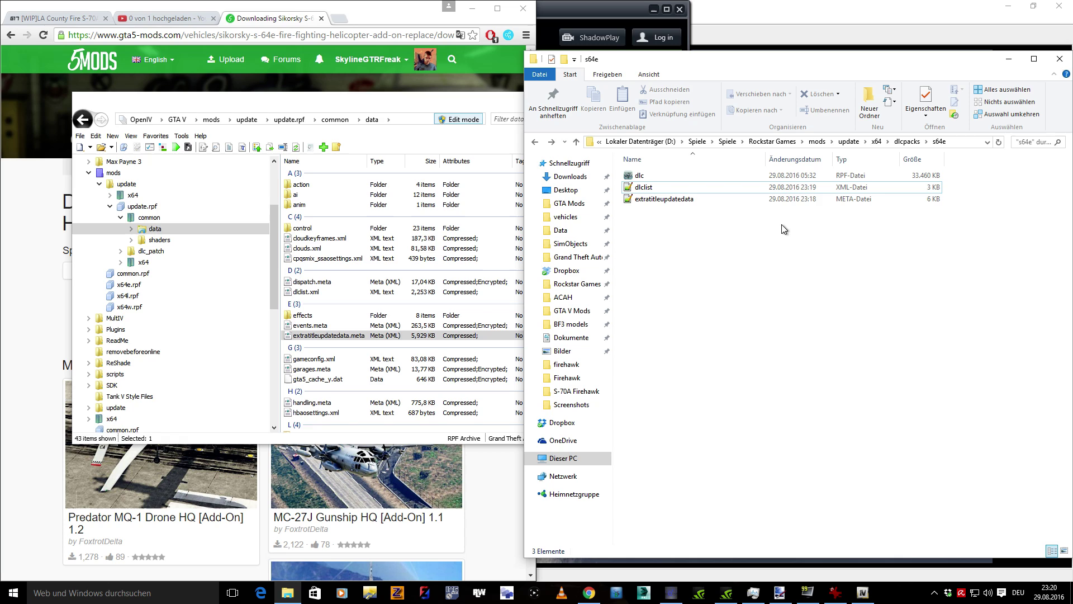
{"action": "left_click_drag", "start_coordinate": [782, 223], "coordinate": [673, 187]}
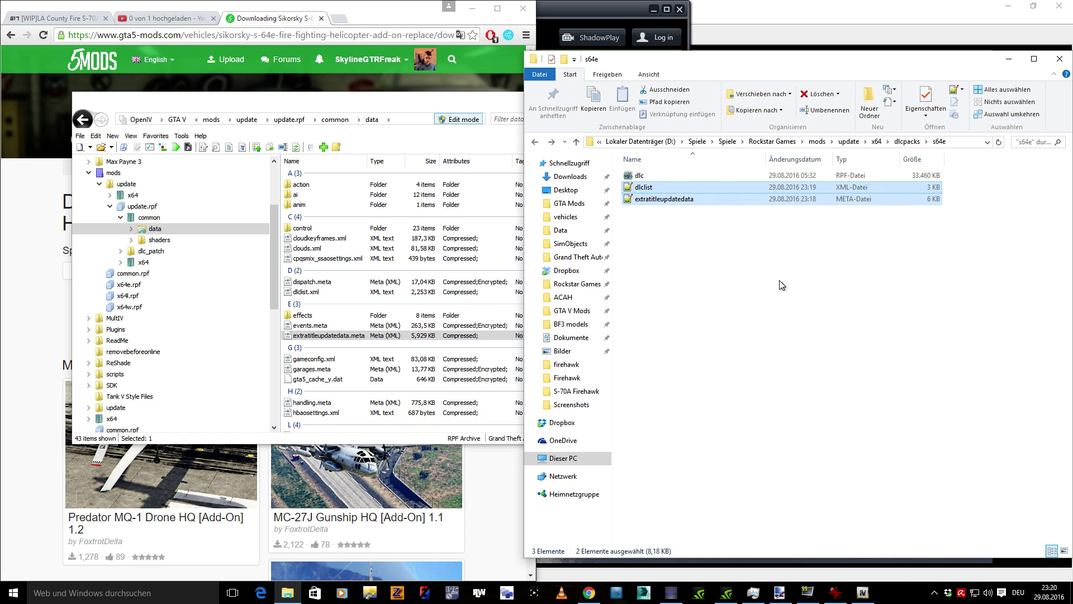
Delete the selected dlclist and extratitleupdatedata copies from the s64e folder, leaving only dlc.rpf
{"action": "key", "text": "Delete"}
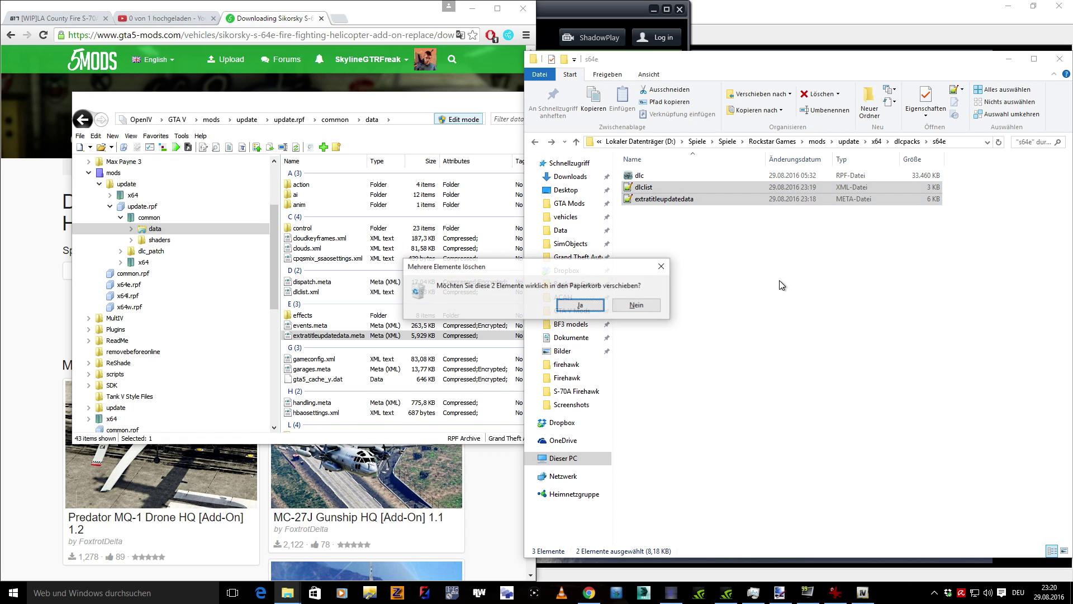
{"action": "key", "text": "Return"}
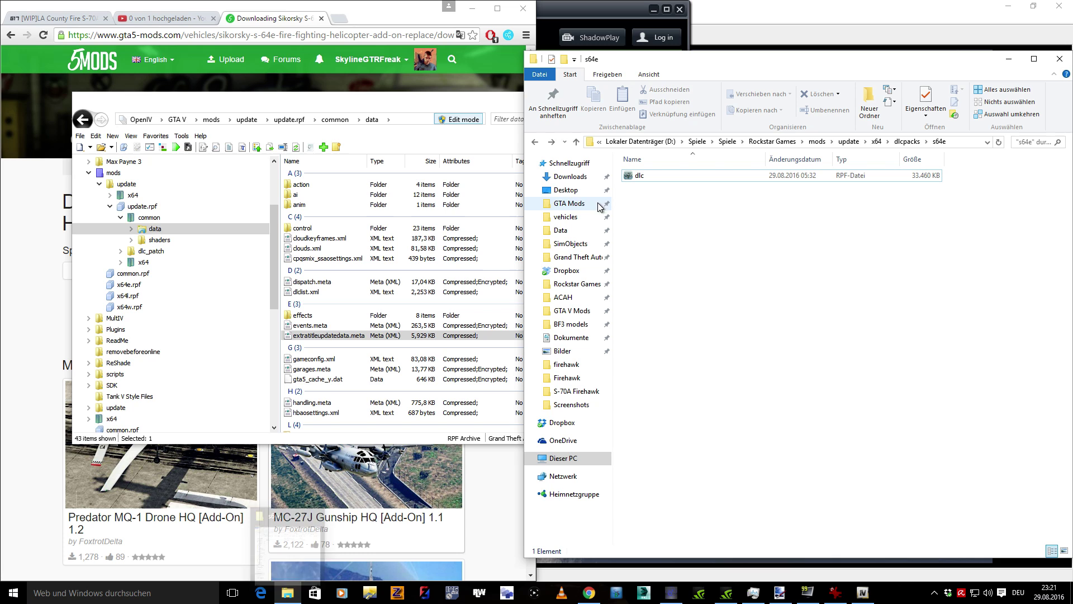
Open the newest Sikorsky S-64E archive from Downloads in WinRAR
{"action": "left_click", "coordinate": [570, 176]}
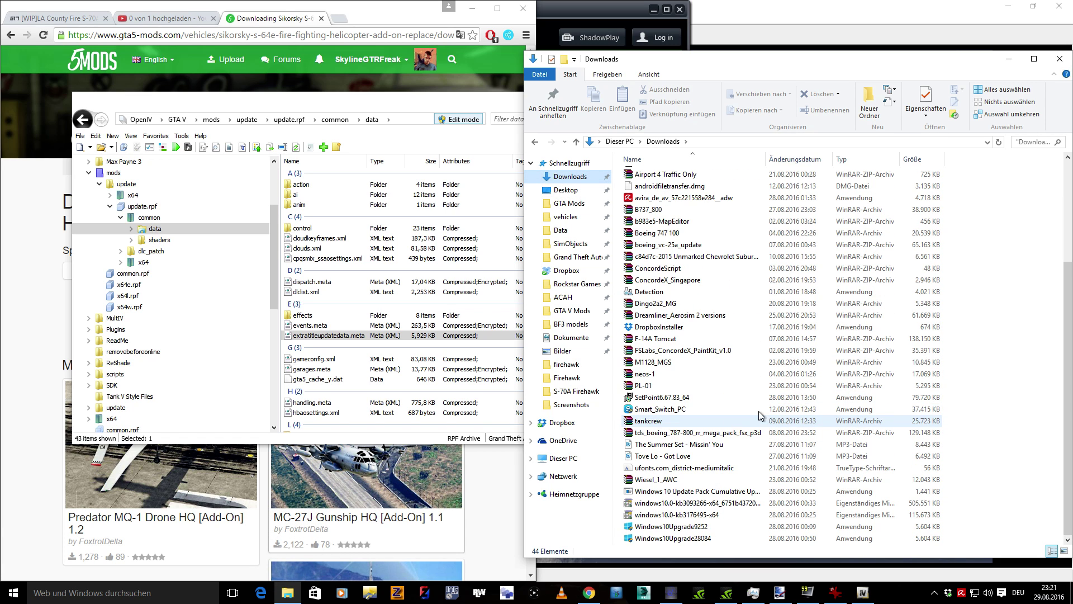
{"action": "left_click", "coordinate": [800, 160]}
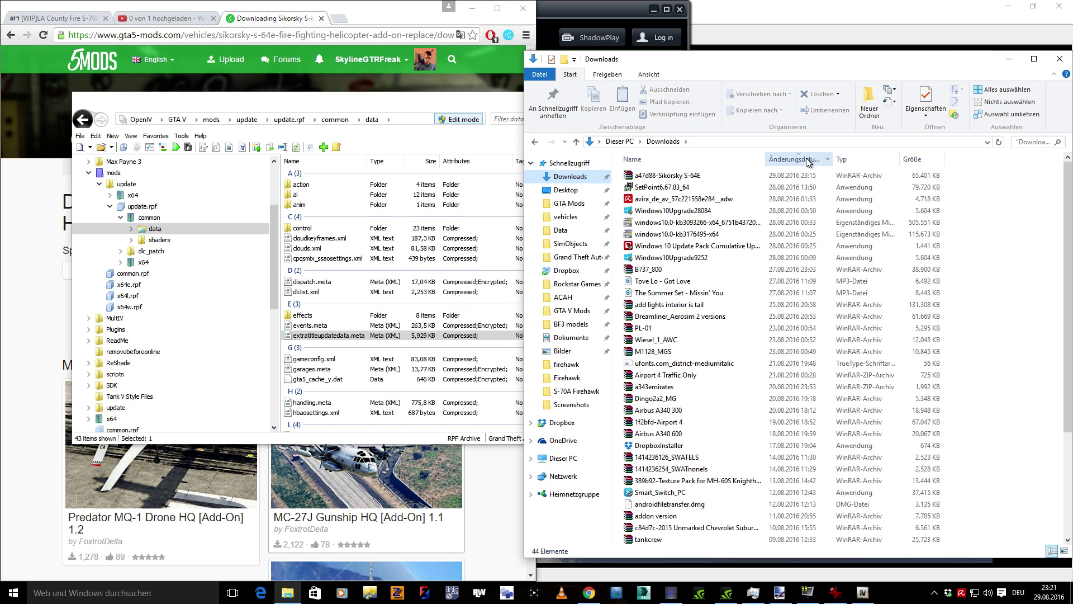
{"action": "left_click", "coordinate": [698, 176]}
{"action": "double_click", "coordinate": [698, 176]}
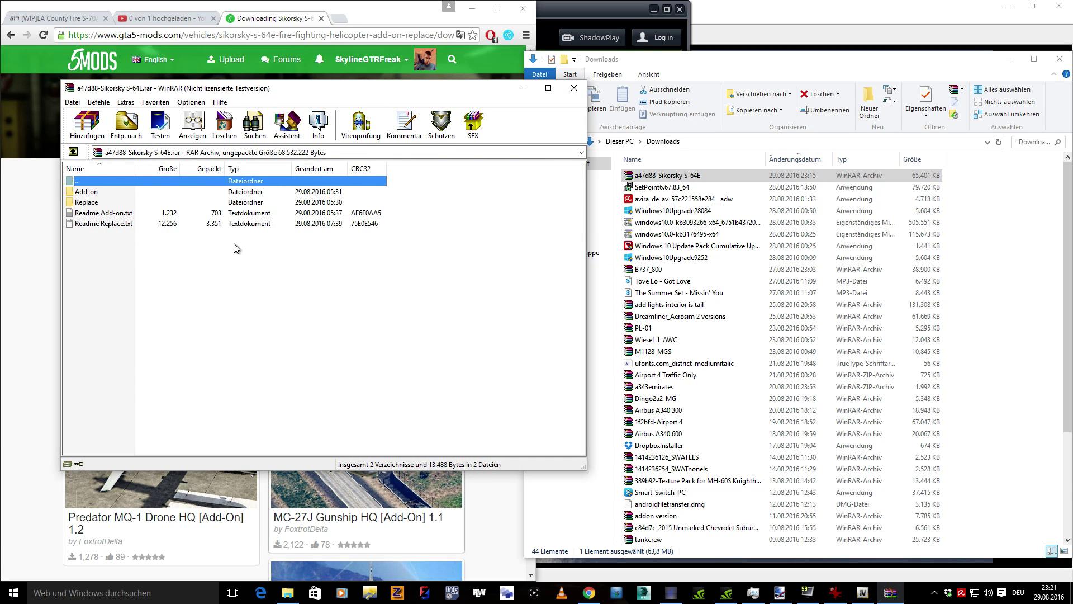
{"action": "left_click", "coordinate": [408, 236]}
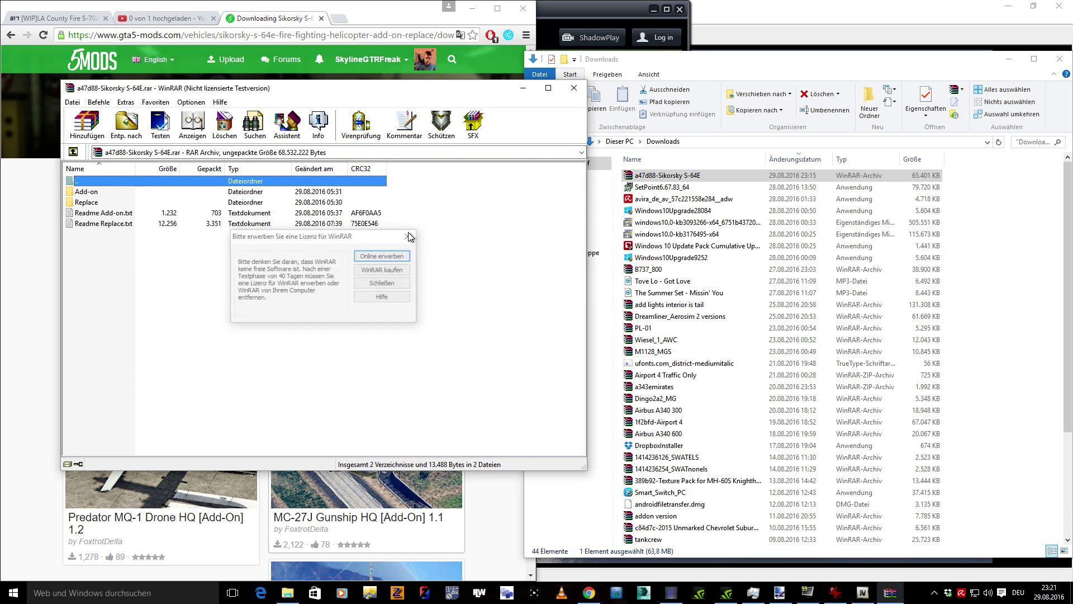
Confirm the spawn name s64e in Readme Add-on.txt, then close the readme and archive
{"action": "double_click", "coordinate": [126, 218]}
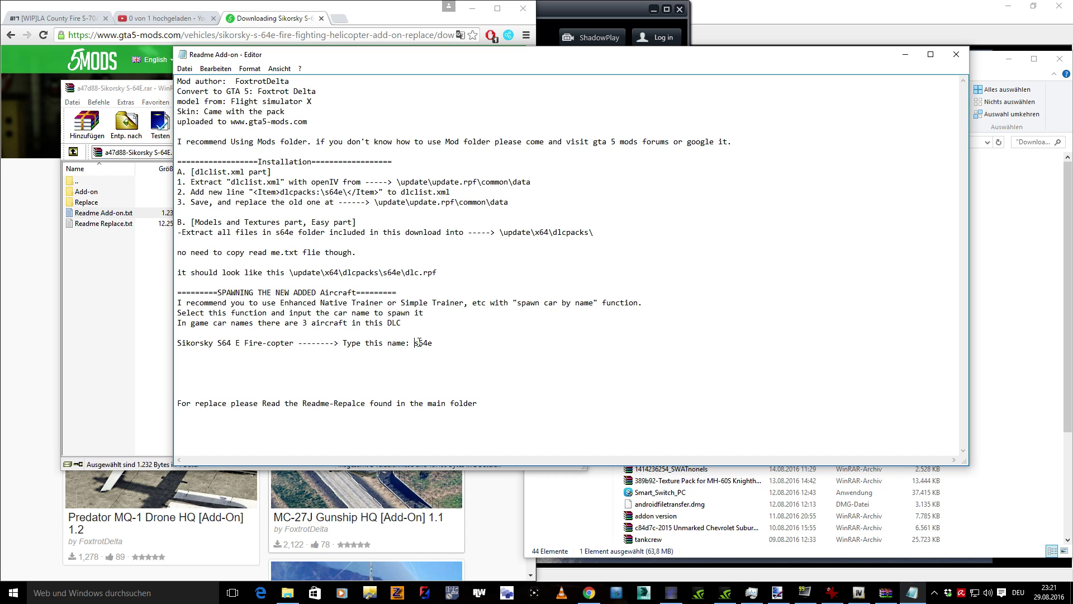
{"action": "left_click_drag", "start_coordinate": [415, 343], "coordinate": [430, 340]}
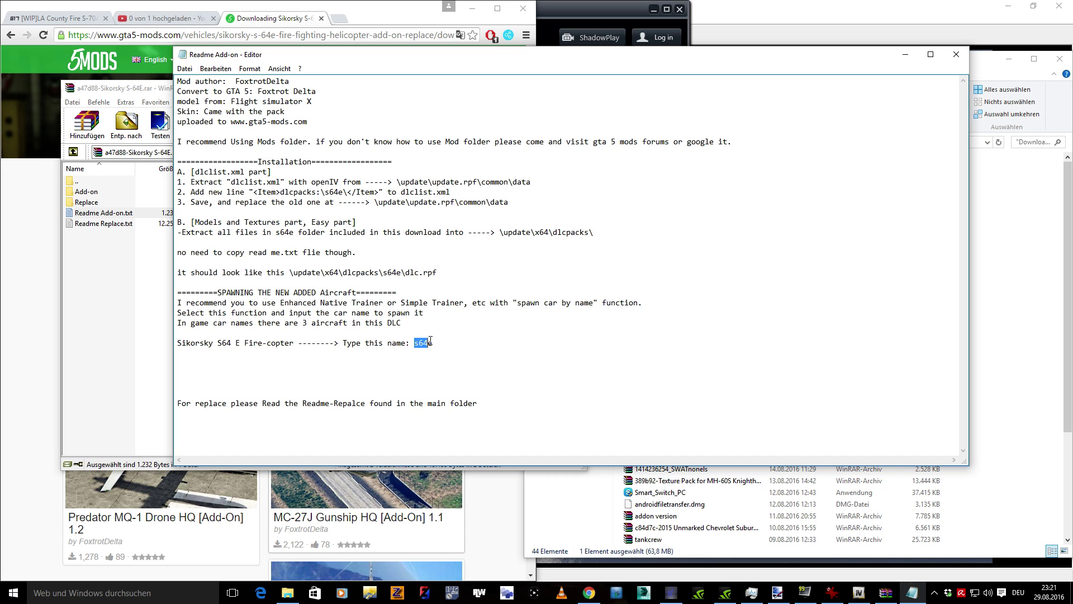
{"action": "left_click", "coordinate": [955, 54]}
{"action": "left_click", "coordinate": [323, 257]}
{"action": "left_click", "coordinate": [574, 88]}
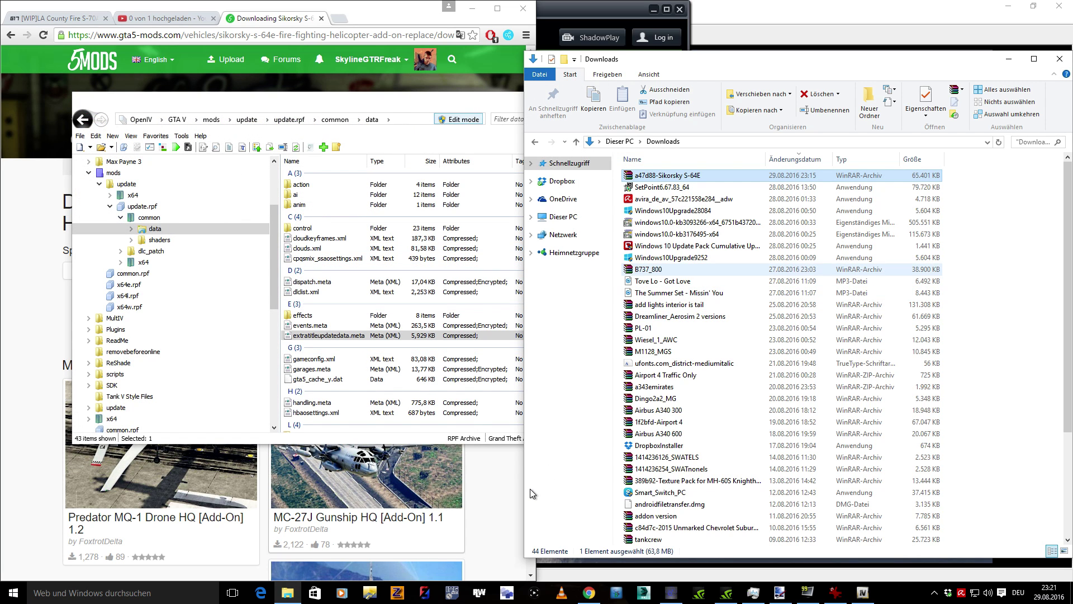
Show the S-64E download page beside the Downloads folder, leaving no files selected
{"action": "left_click", "coordinate": [510, 498]}
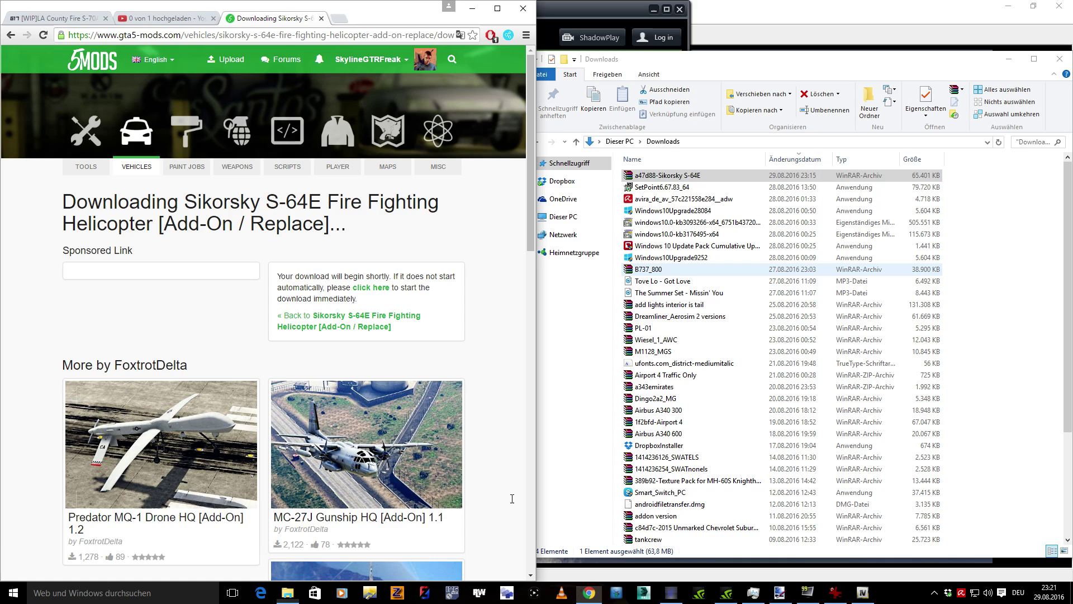
{"action": "left_click", "coordinate": [984, 352]}
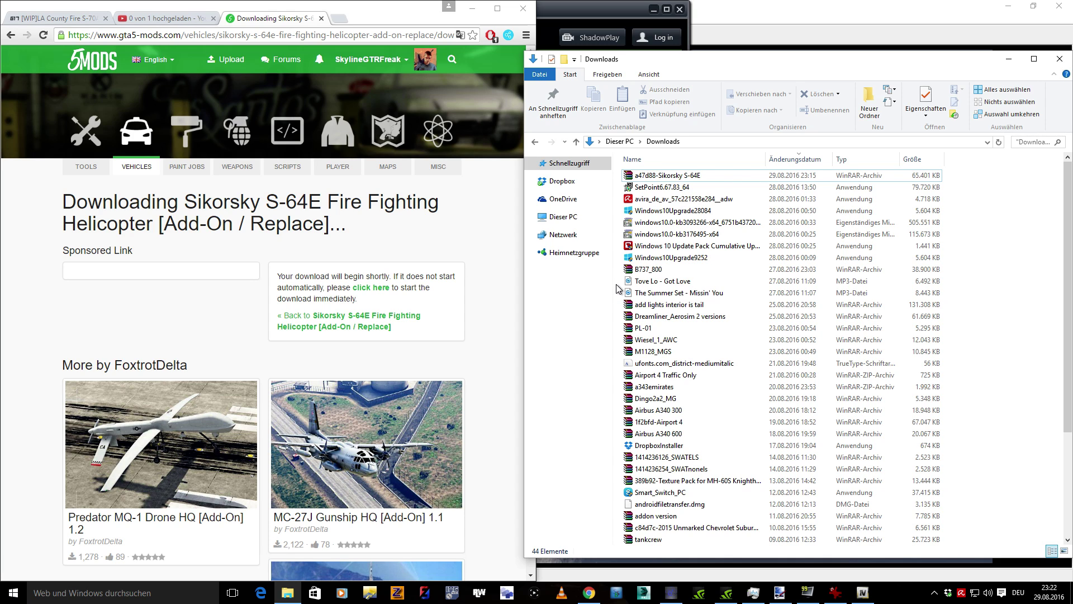
{"action": "left_click_drag", "start_coordinate": [617, 283], "coordinate": [998, 469]}
{"action": "left_click", "coordinate": [998, 466]}
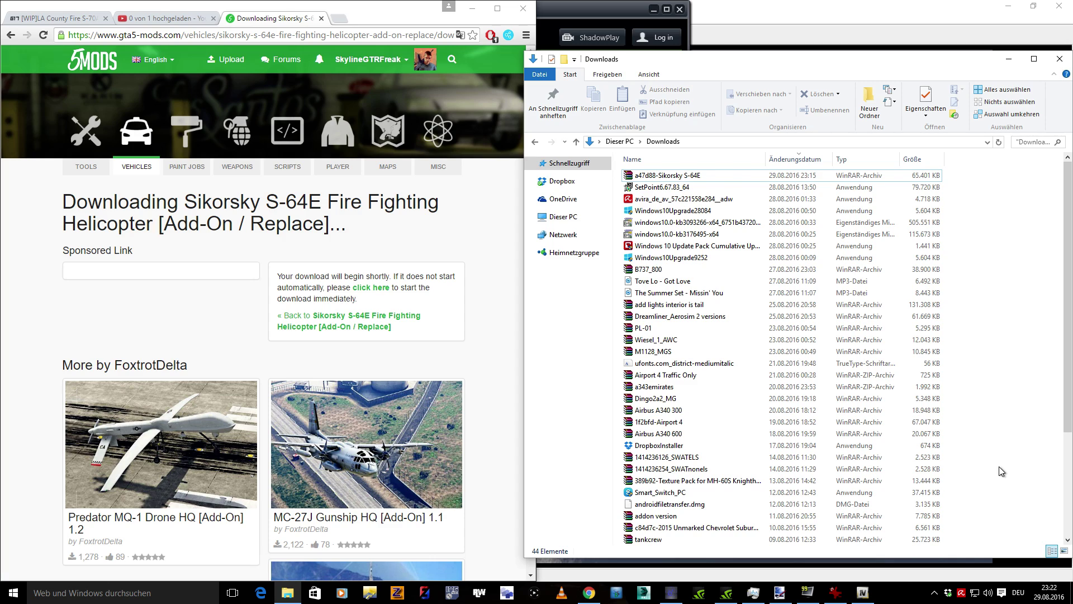